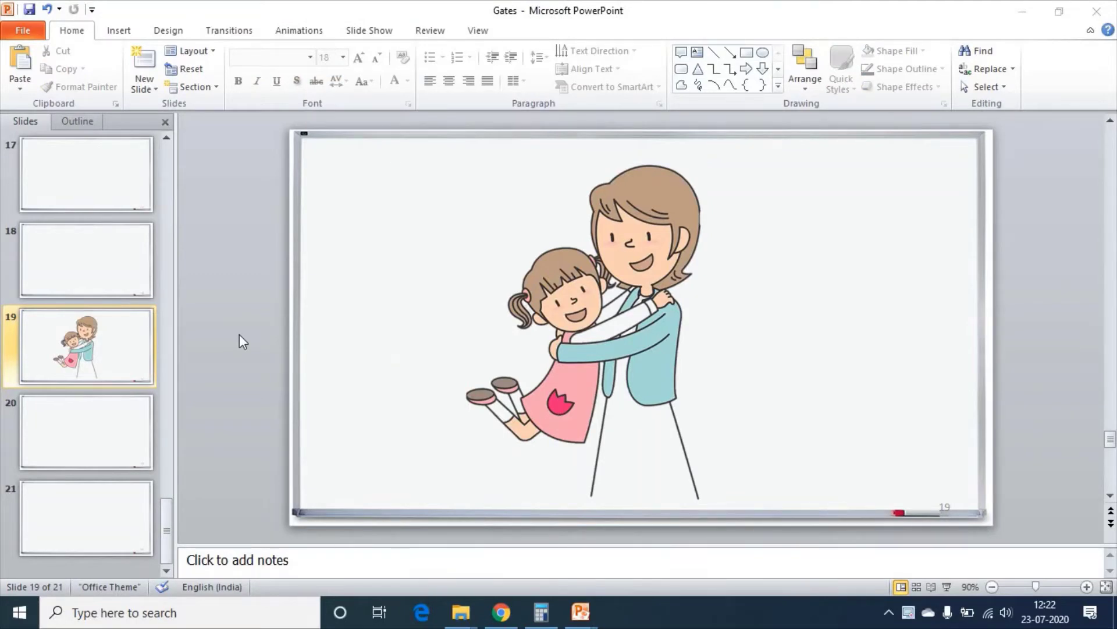
Draw a rectangular speech callout above the girl at the slide's top-left
left_click(111, 33)
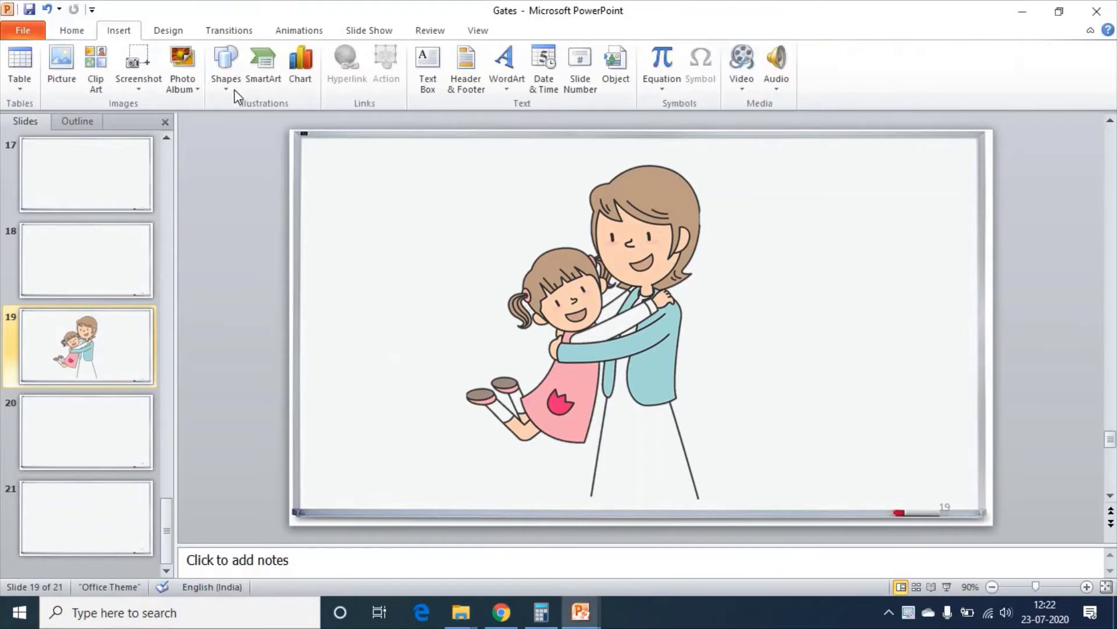
left_click(237, 89)
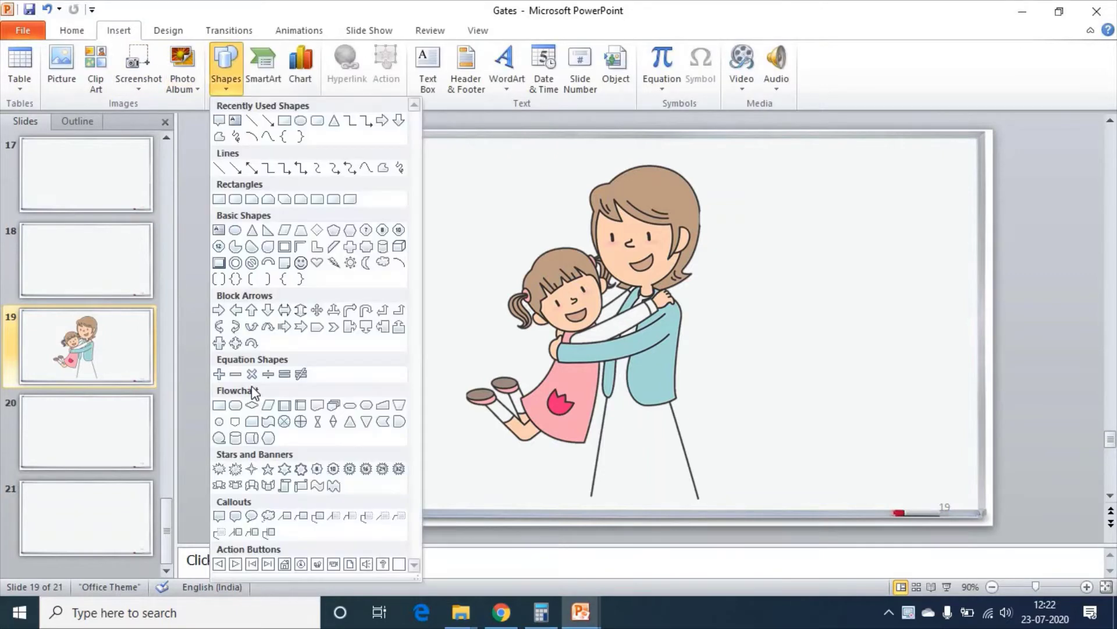
left_click(235, 515)
left_click_drag(328, 185, 349, 240)
left_click_drag(419, 268, 513, 281)
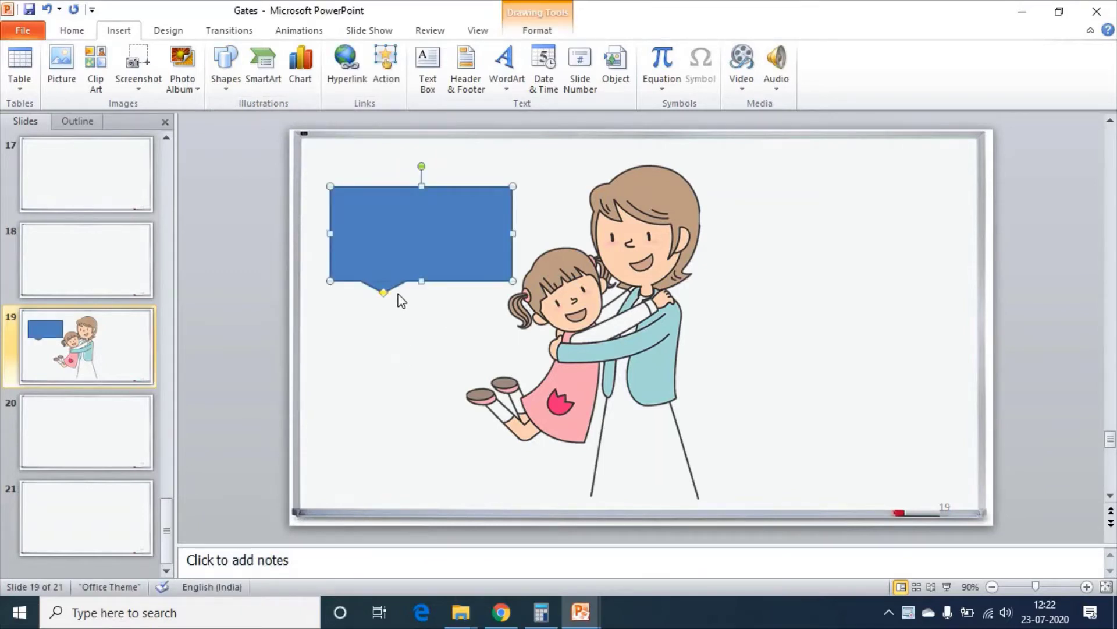
Duplicate the callout to the top-right and point the two tails at the girl and the mother
key("ctrl+v")
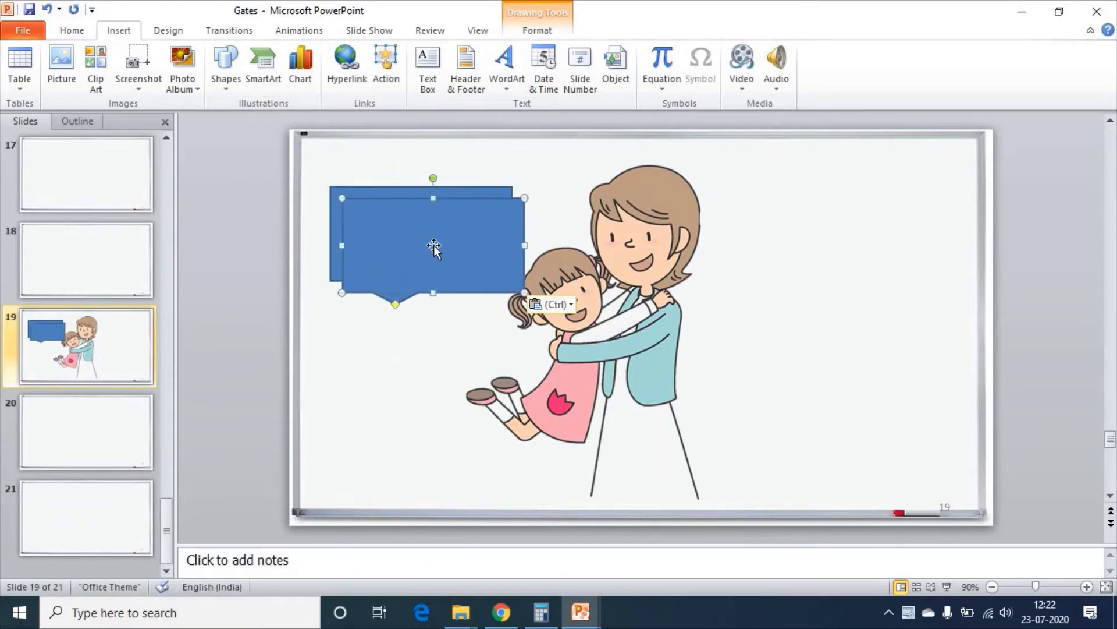
left_click_drag(434, 245, 856, 228)
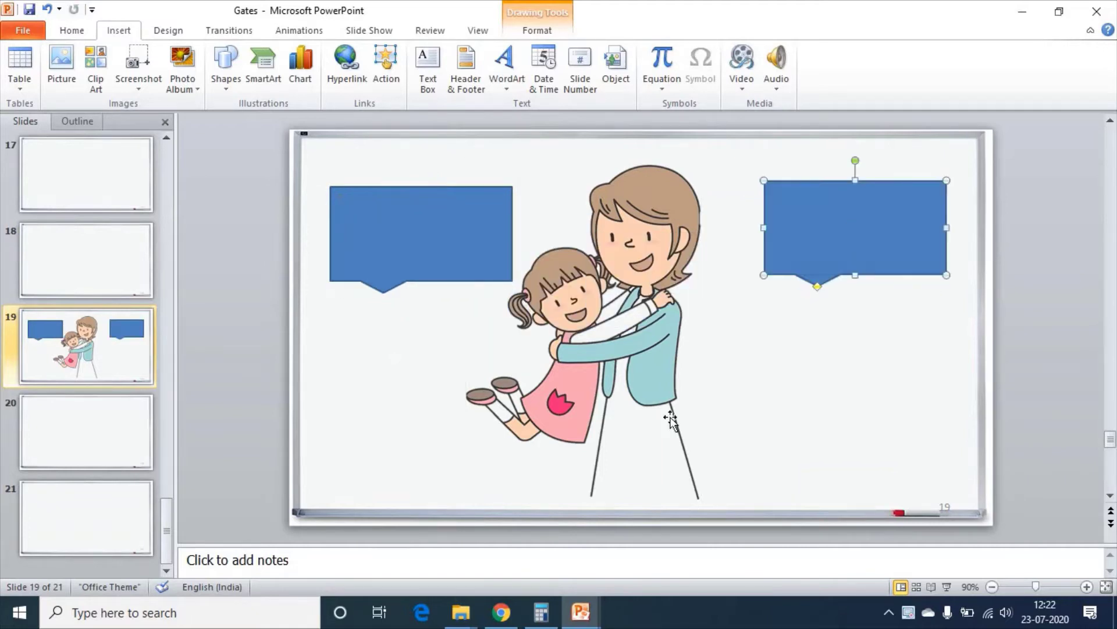
left_click(384, 293)
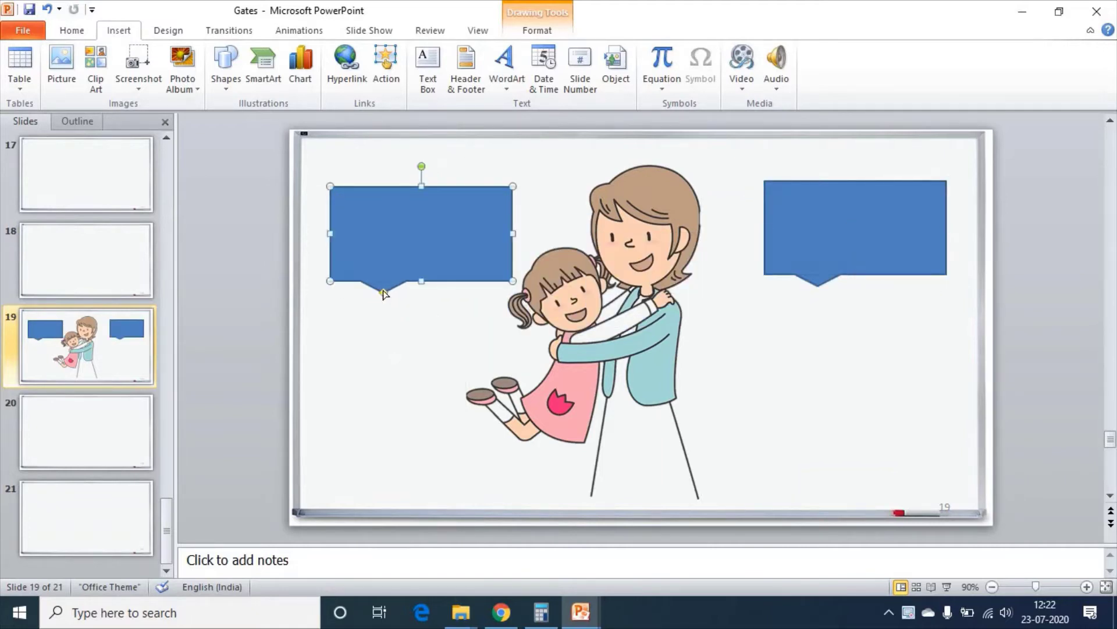
left_click_drag(383, 293, 529, 310)
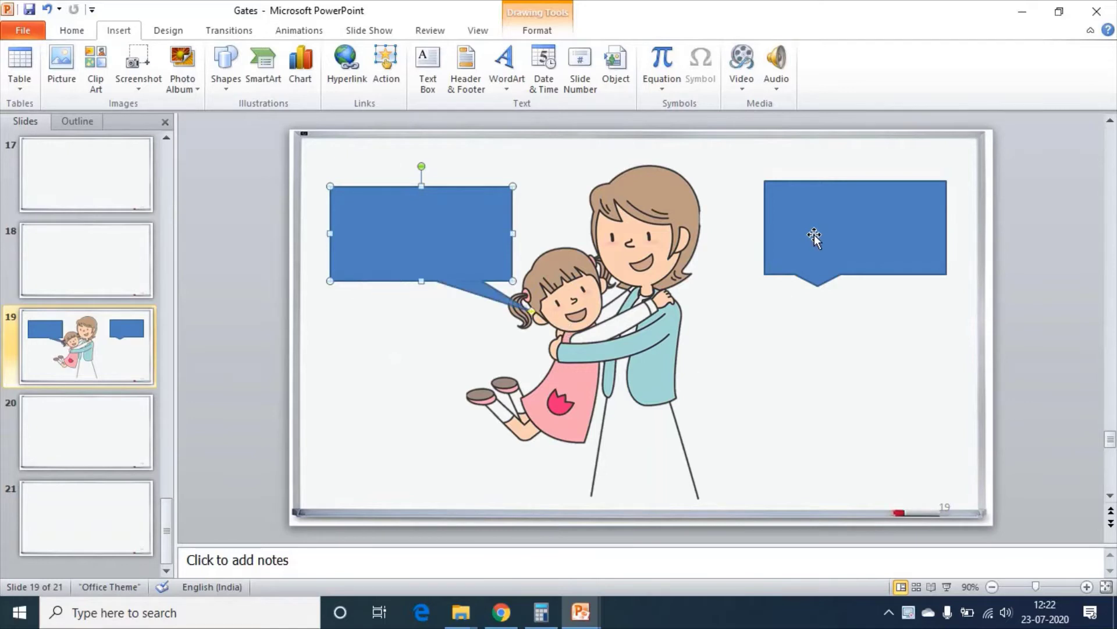
left_click(817, 285)
left_click_drag(818, 285, 674, 272)
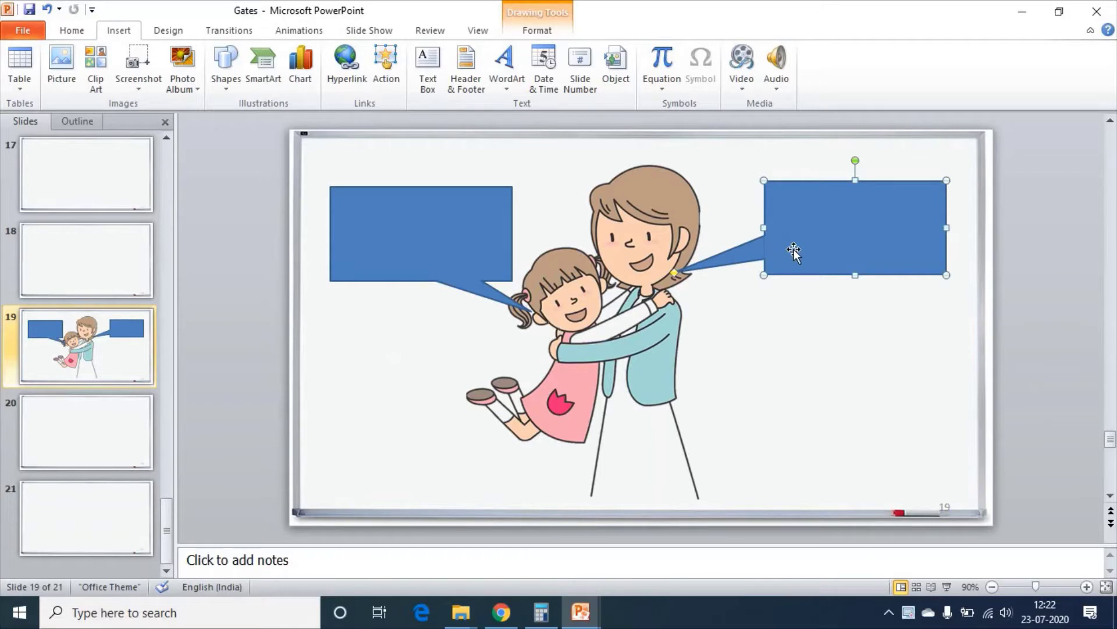
left_click(260, 186)
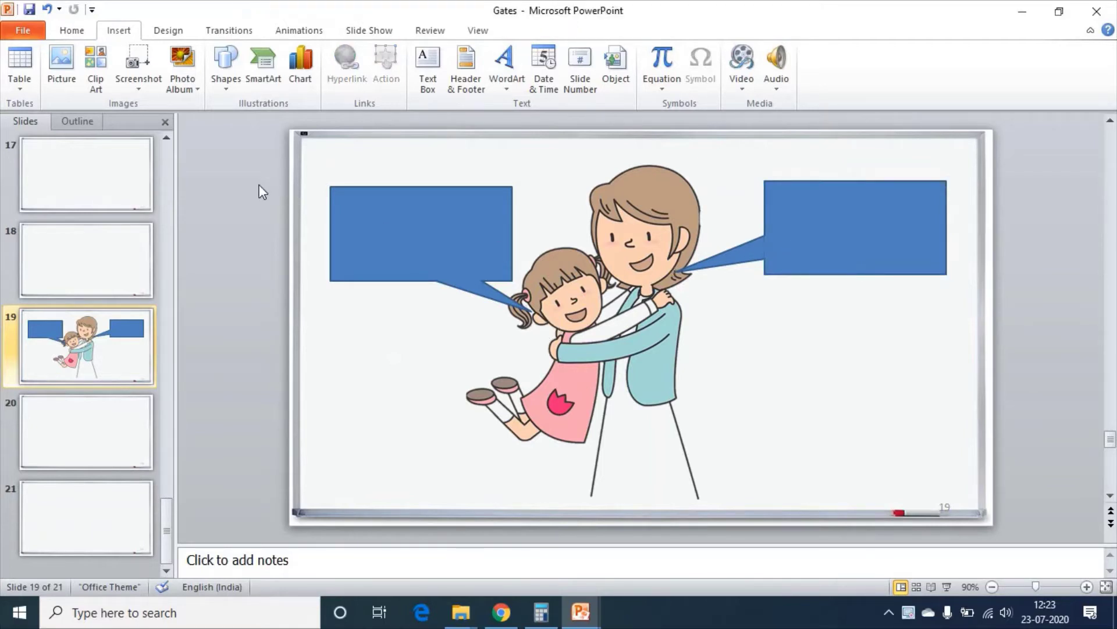
Add text boxes for 'Mom, shall I go to my friend's place' and 'Take an umbrella while going'
left_click(425, 87)
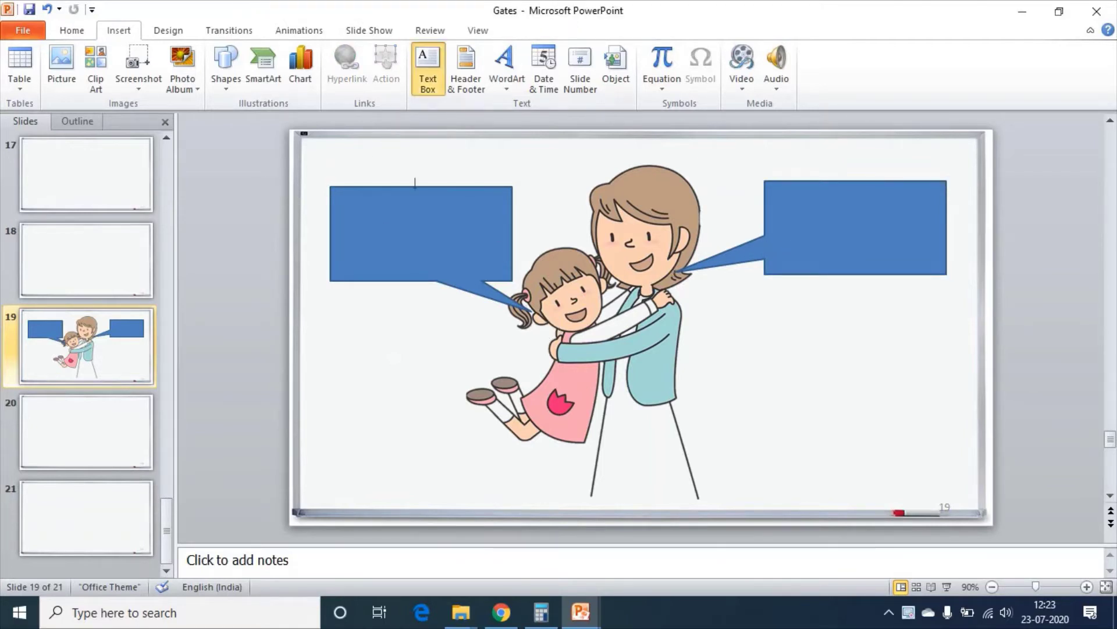
left_click(323, 353)
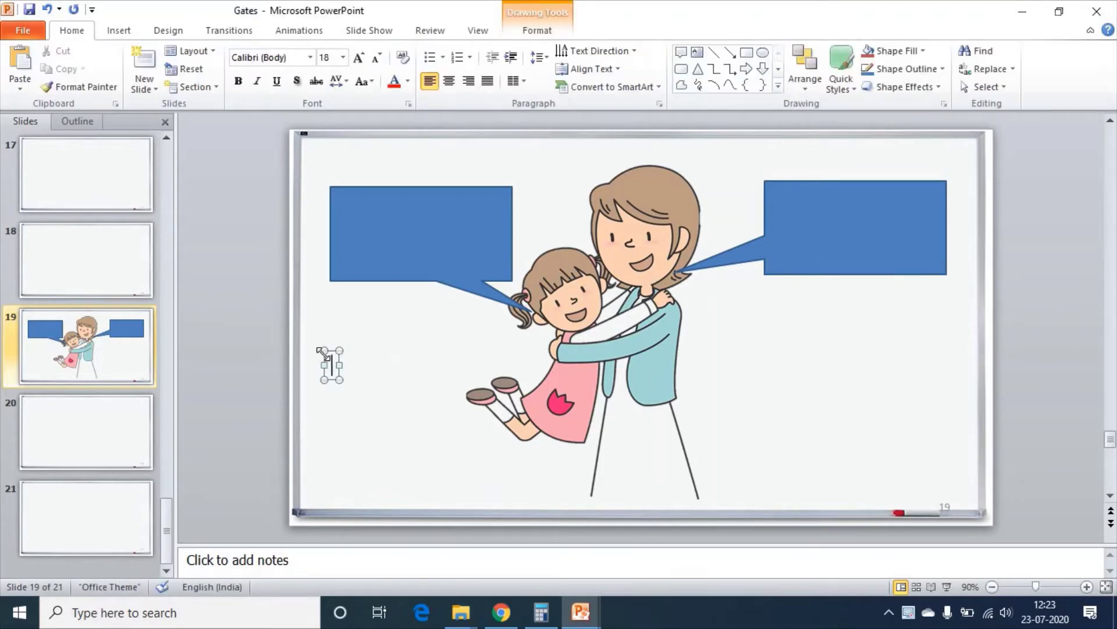
type("Mom,")
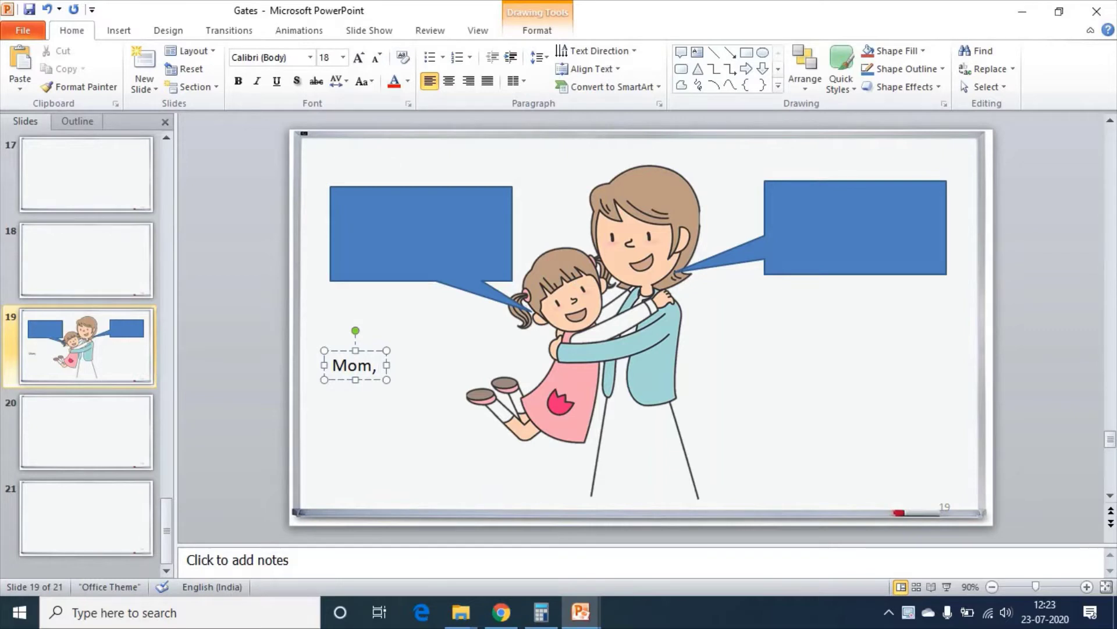
type("shall I go to my friend's place")
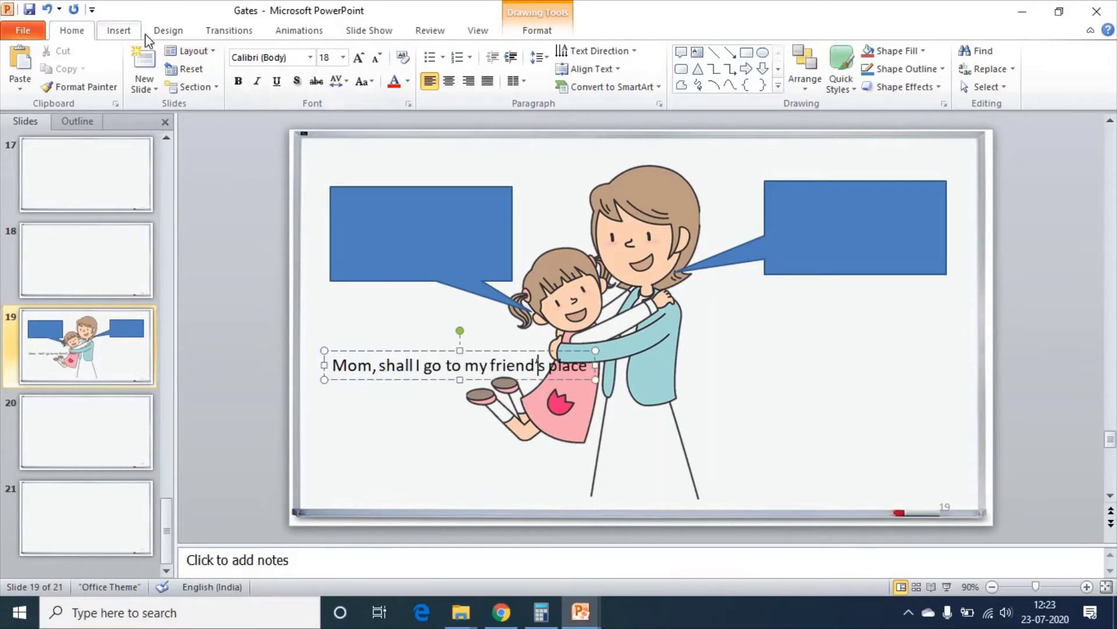
left_click(119, 30)
left_click(428, 70)
left_click(763, 332)
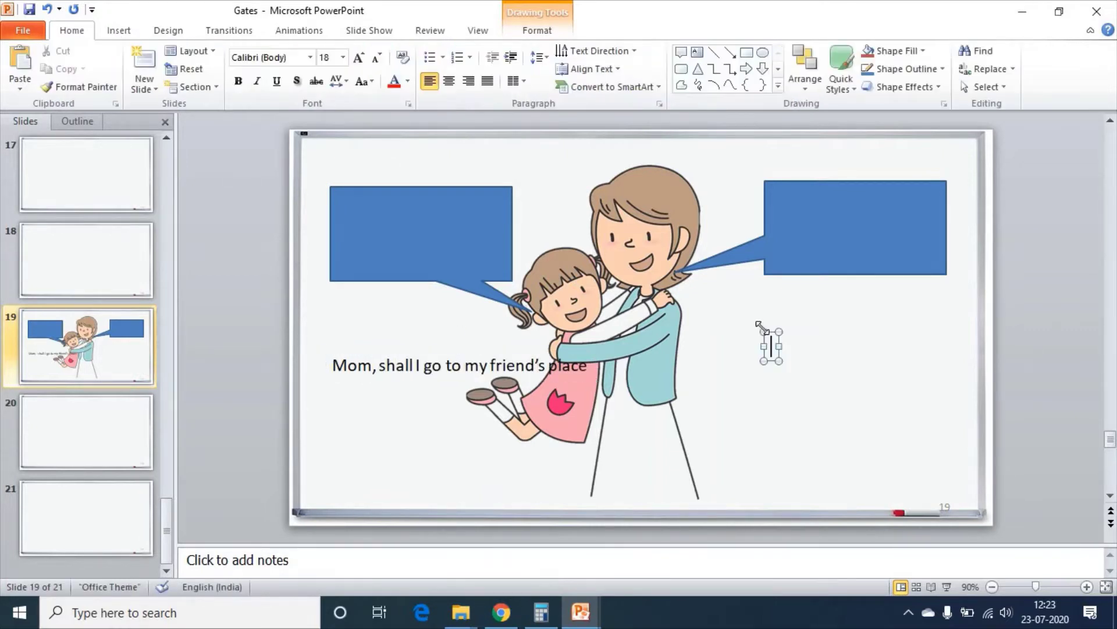
type("Take an umbrella while going")
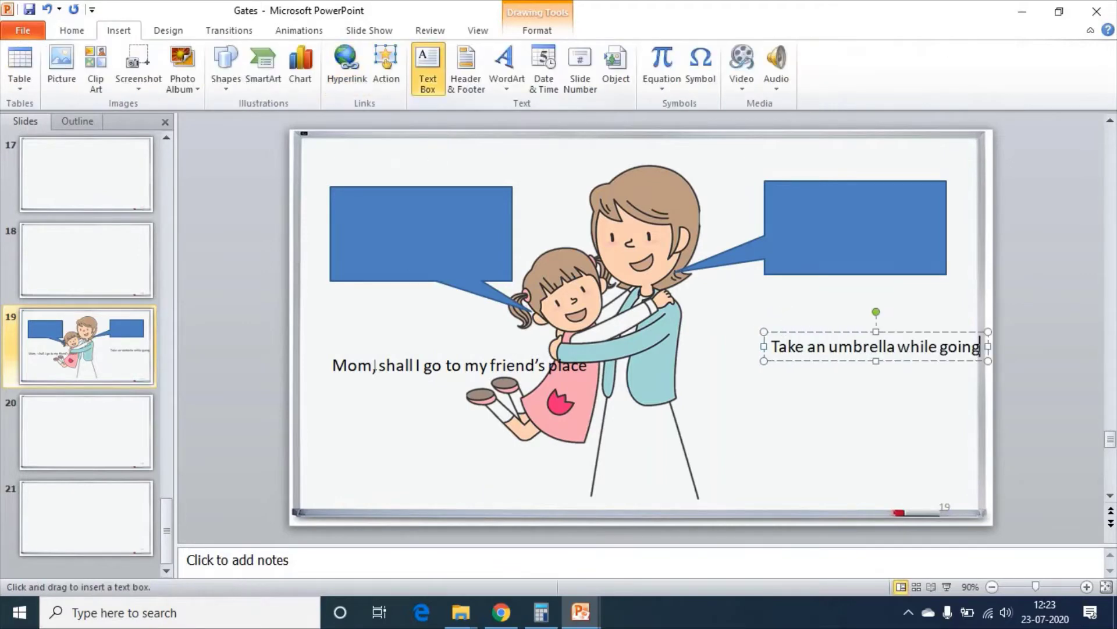
Add text boxes for 'Anyhow it's not raining', 'But it's too hot' and 'OK Mom'
left_click(328, 412)
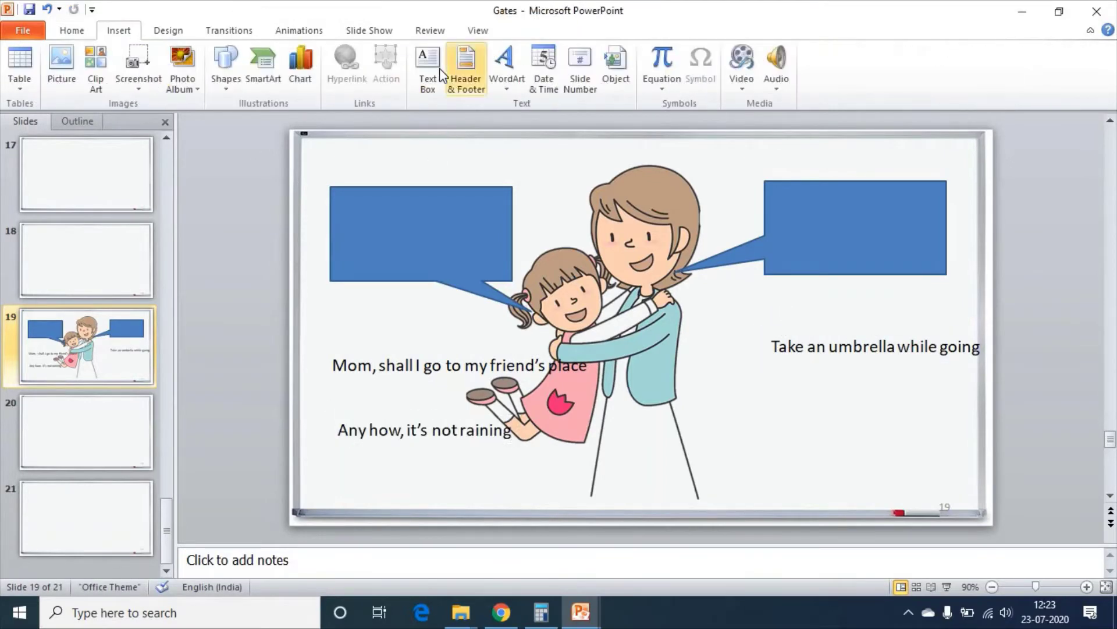
left_click(439, 68)
left_click(755, 388)
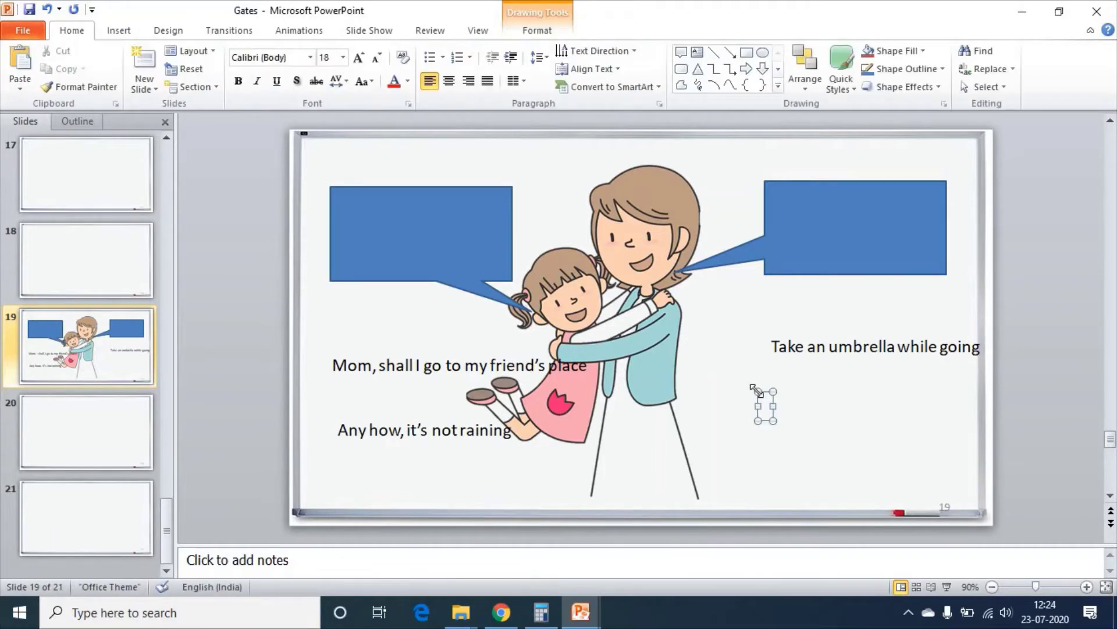
type("It's")
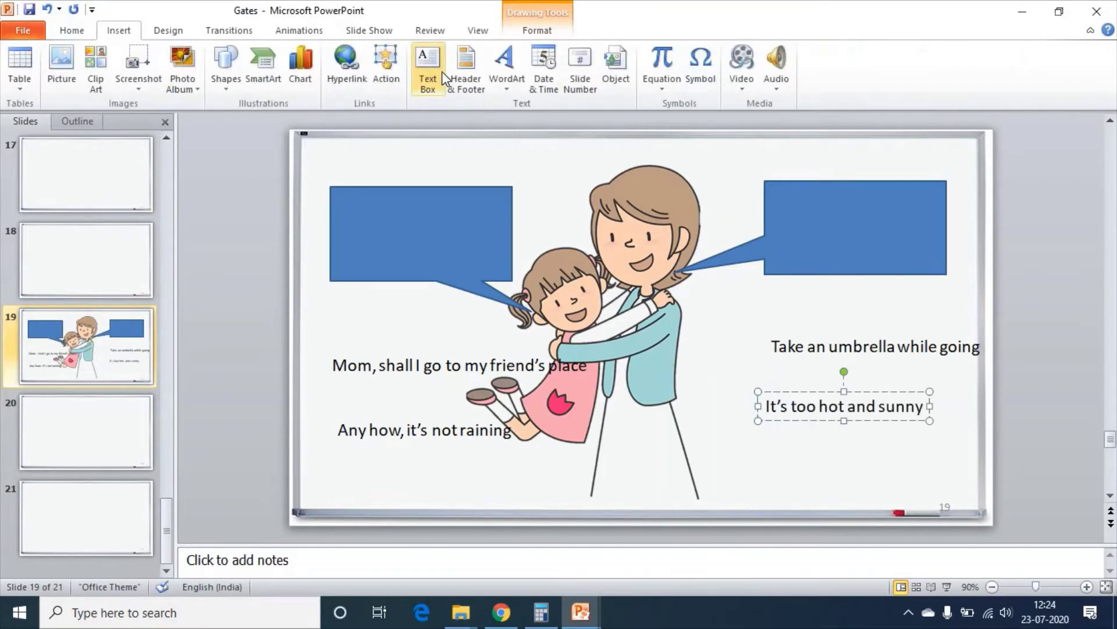
left_click(428, 69)
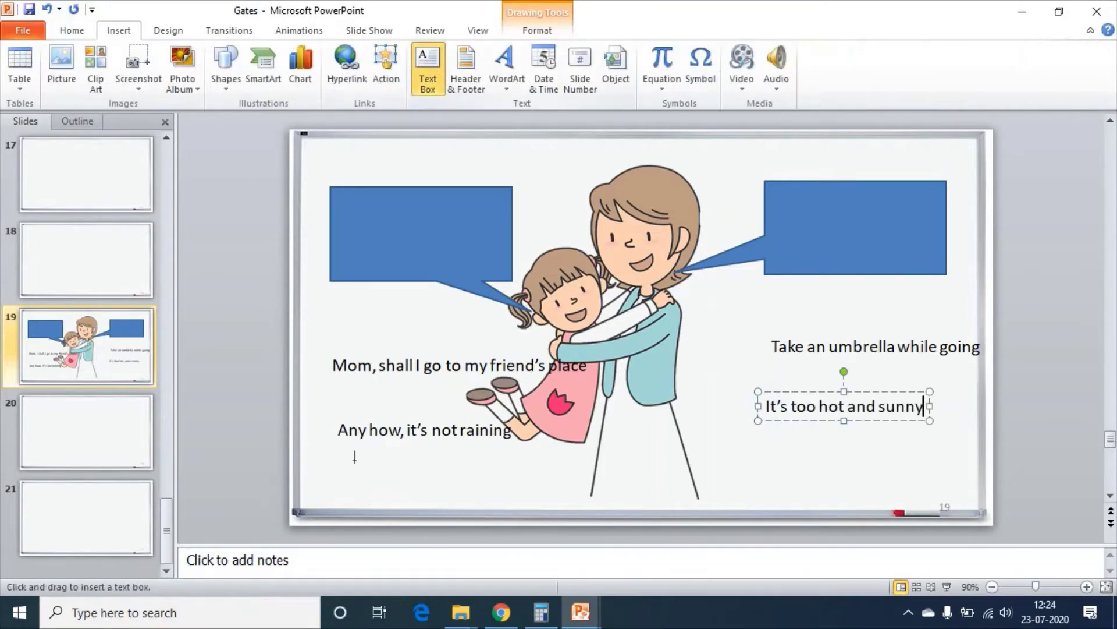
left_click(330, 467)
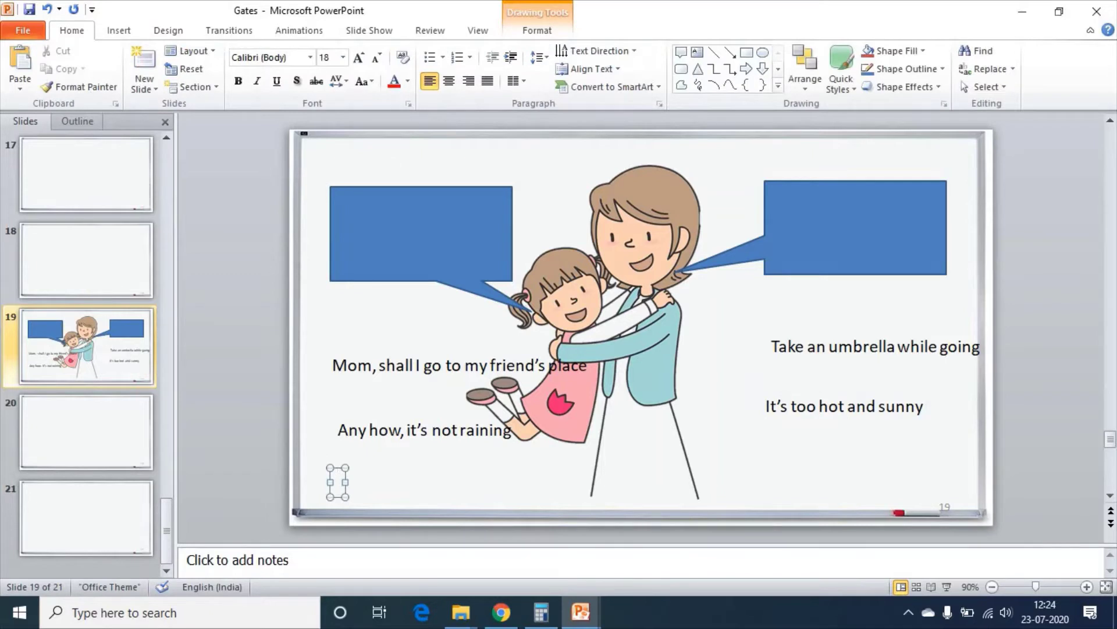
type("OK Mom")
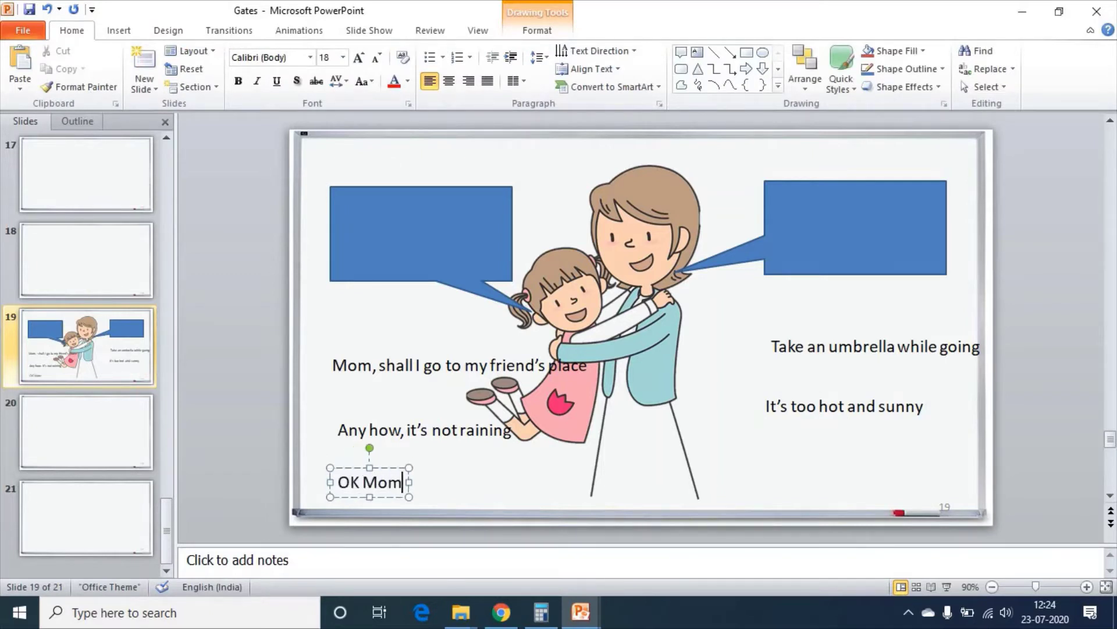
left_click(413, 368)
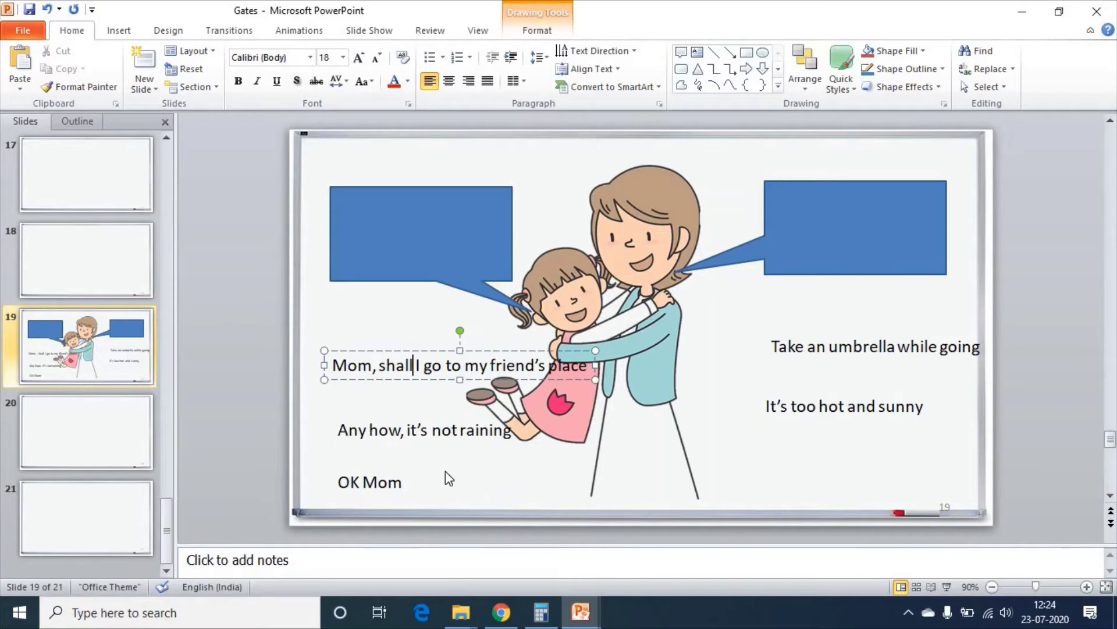
Give the girl's left callout a light blue shape style
left_click(394, 277)
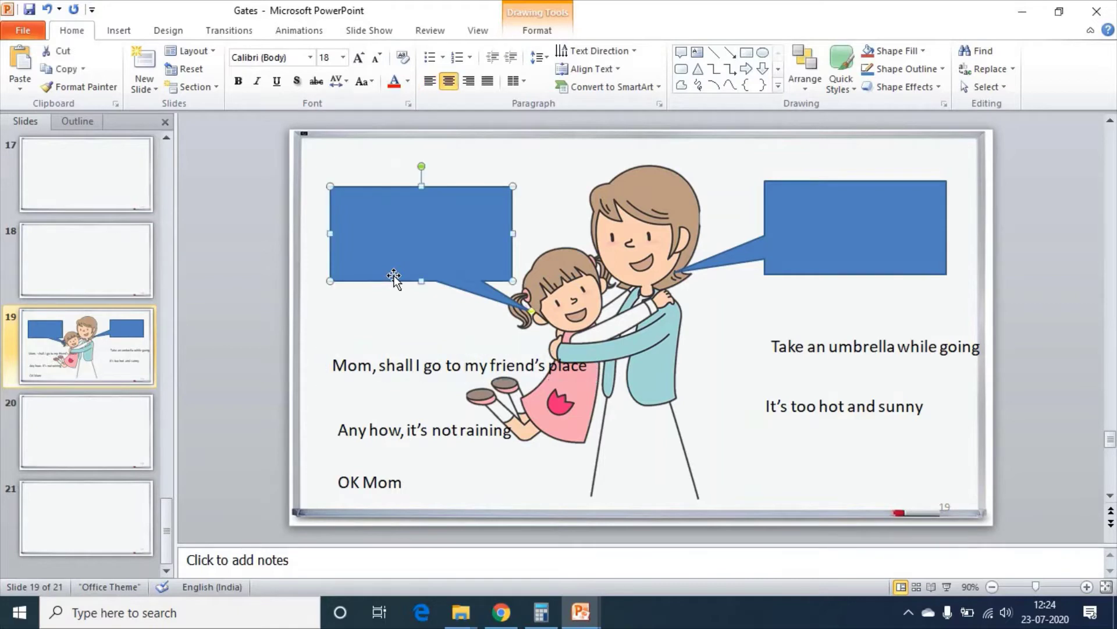
left_click(537, 30)
left_click(529, 68)
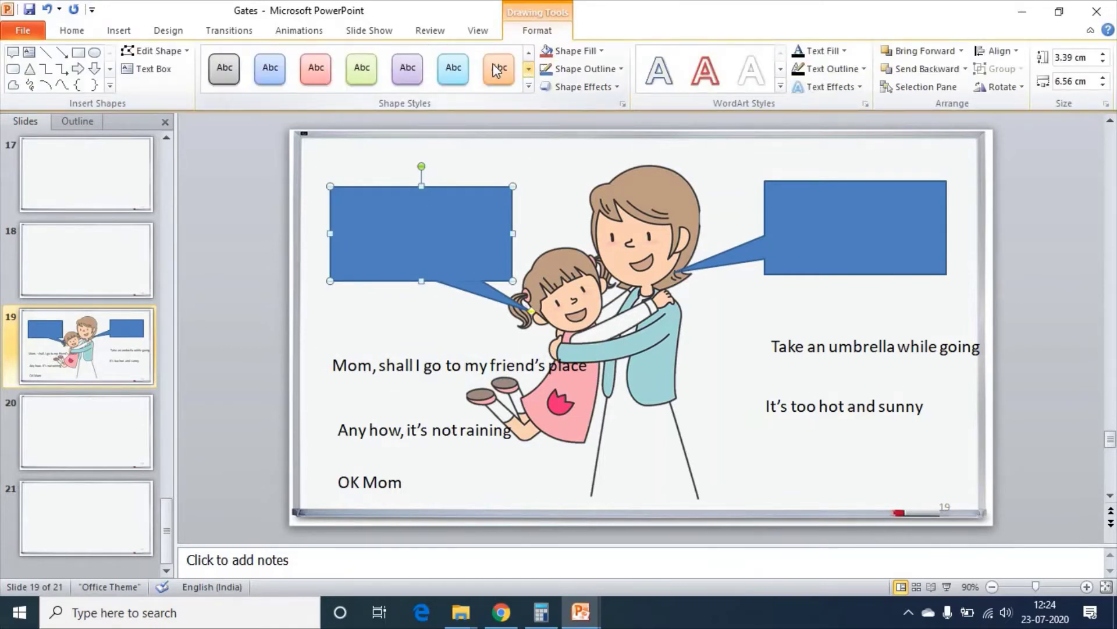
left_click(254, 80)
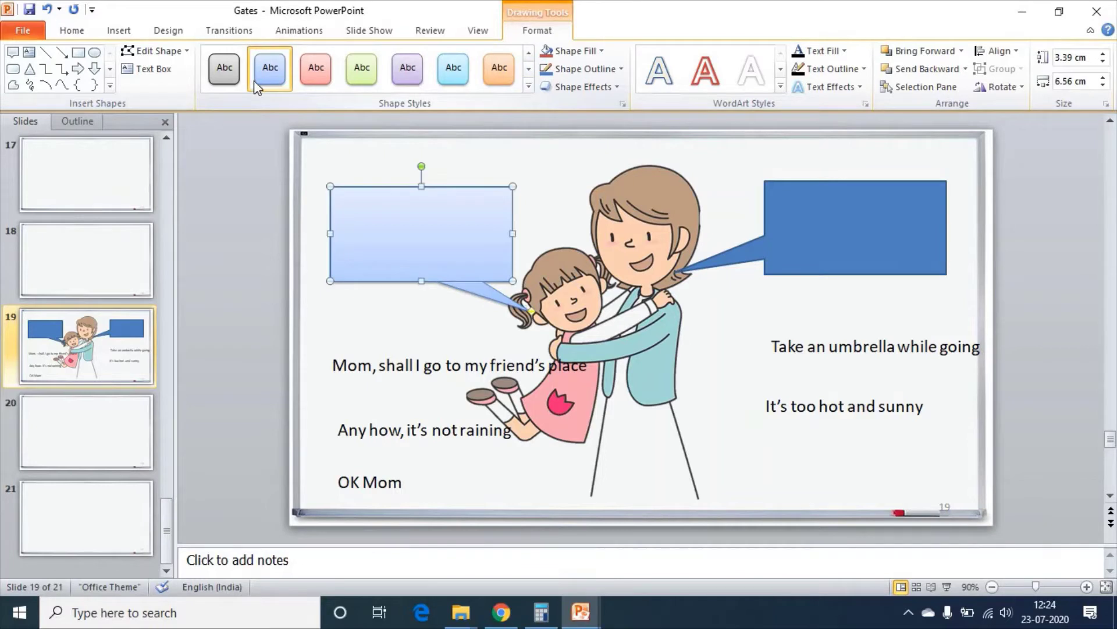
Give the mother's right callout a light red shape style
left_click(904, 189)
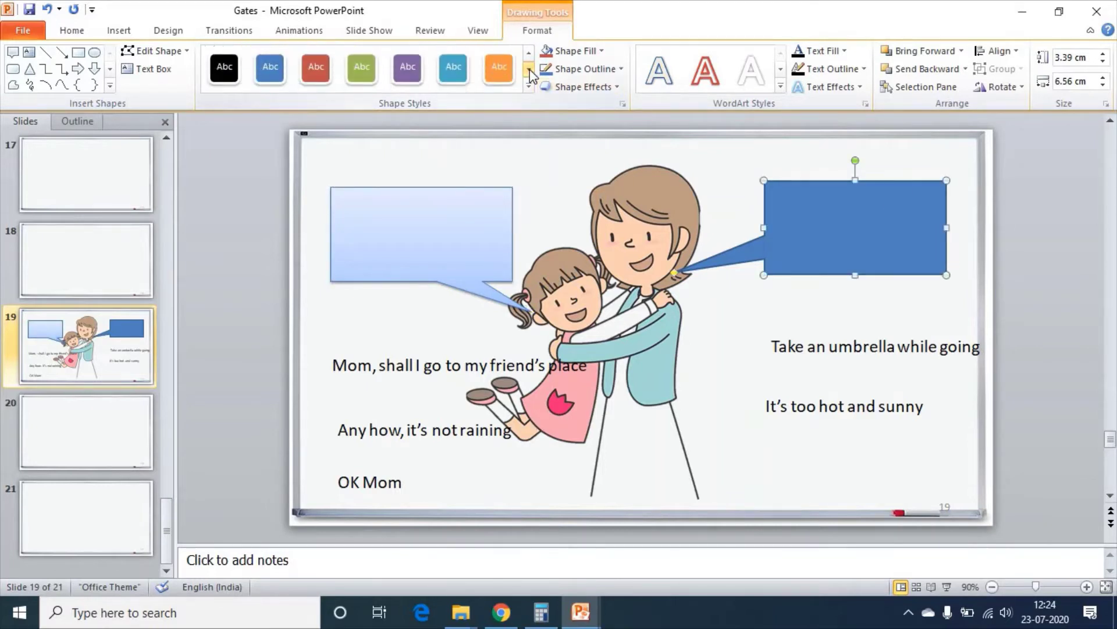
left_click(528, 68)
left_click(316, 69)
left_click(1082, 289)
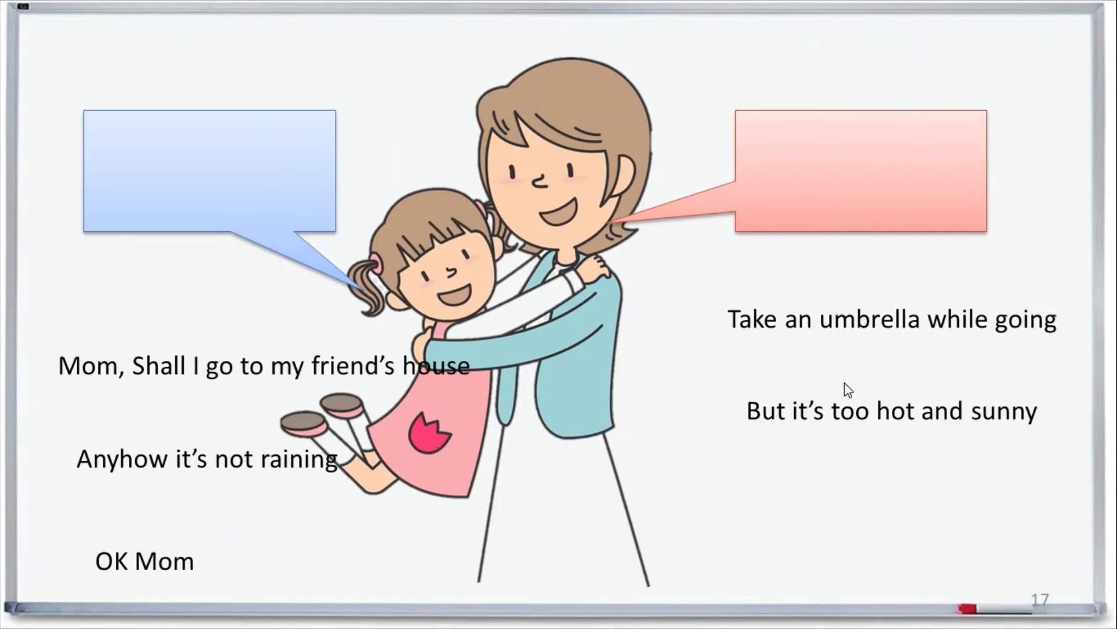
Apply the Appear animation to the blue callout and the girl's first dialogue line
key("Escape")
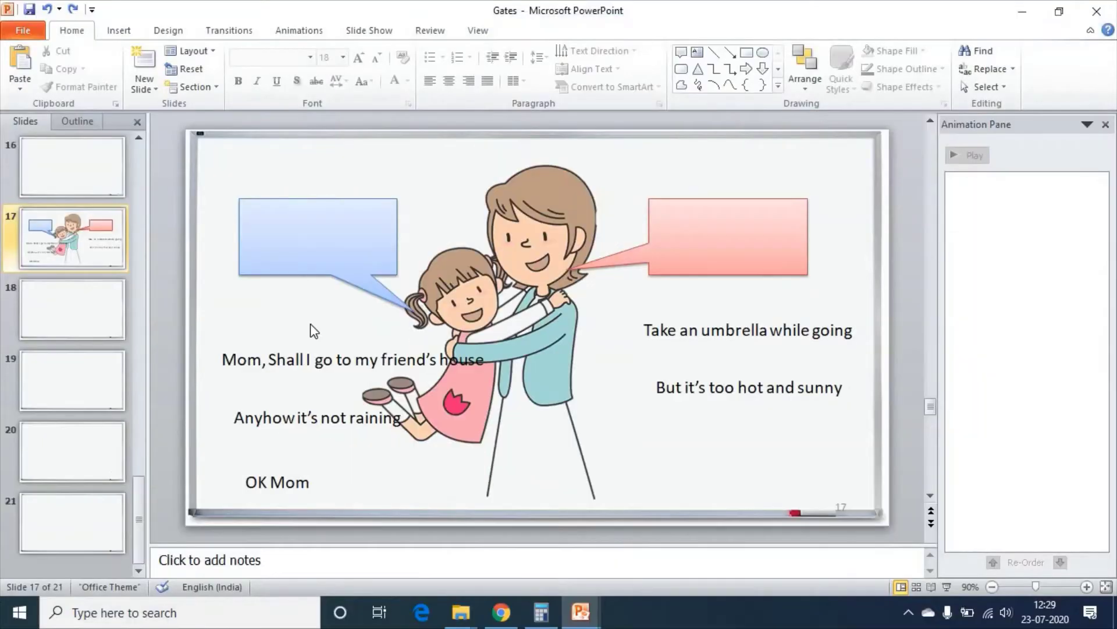
left_click(298, 32)
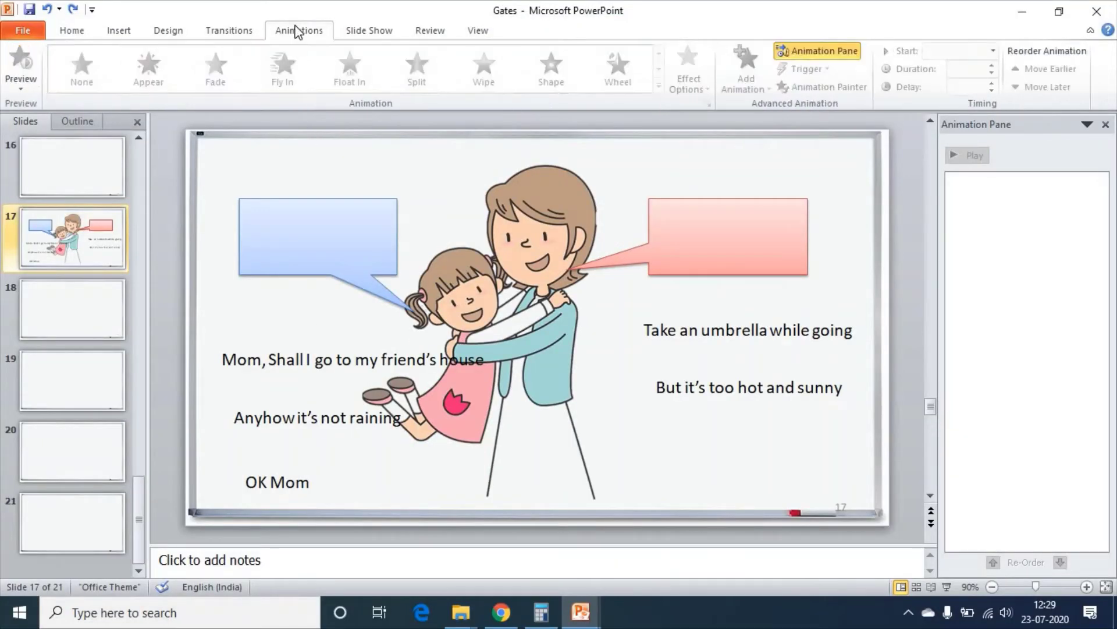
left_click(304, 201)
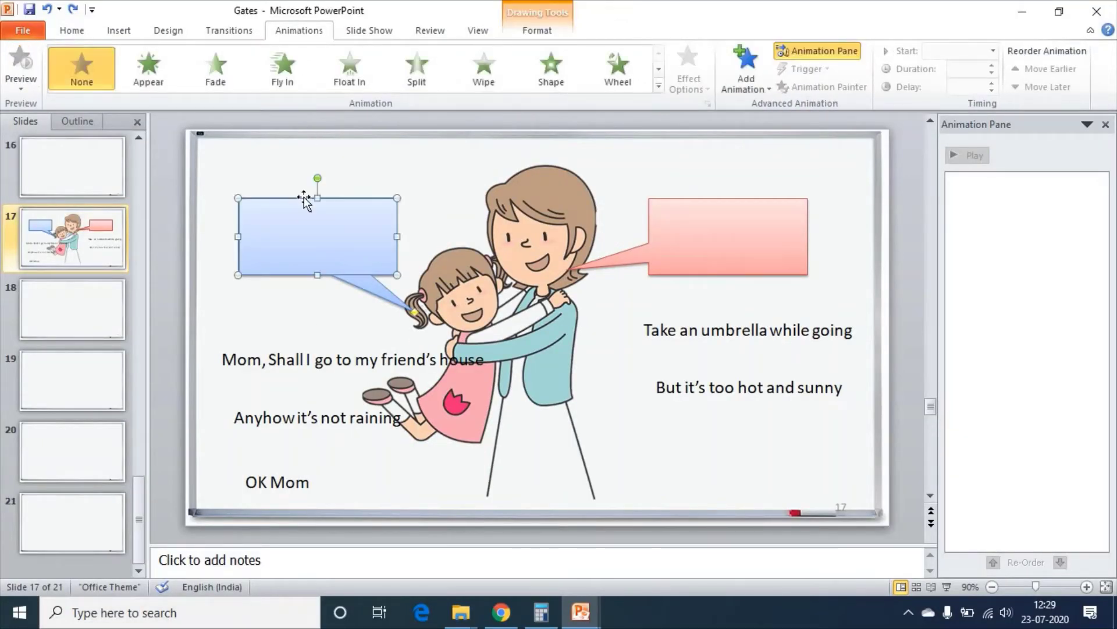
left_click(153, 84)
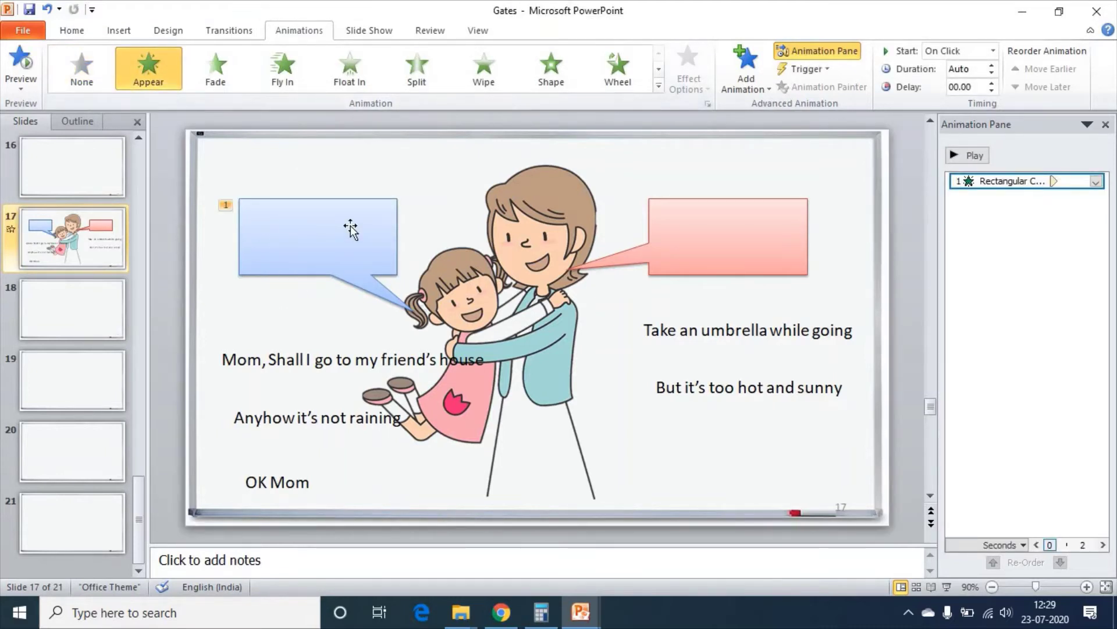
left_click(279, 359)
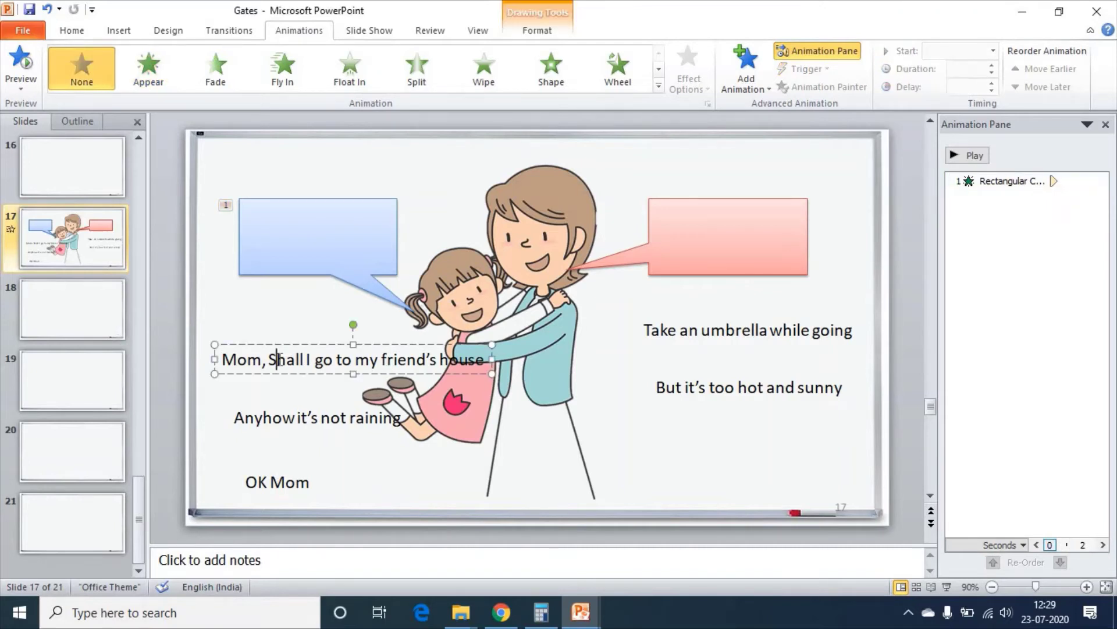
left_click(149, 73)
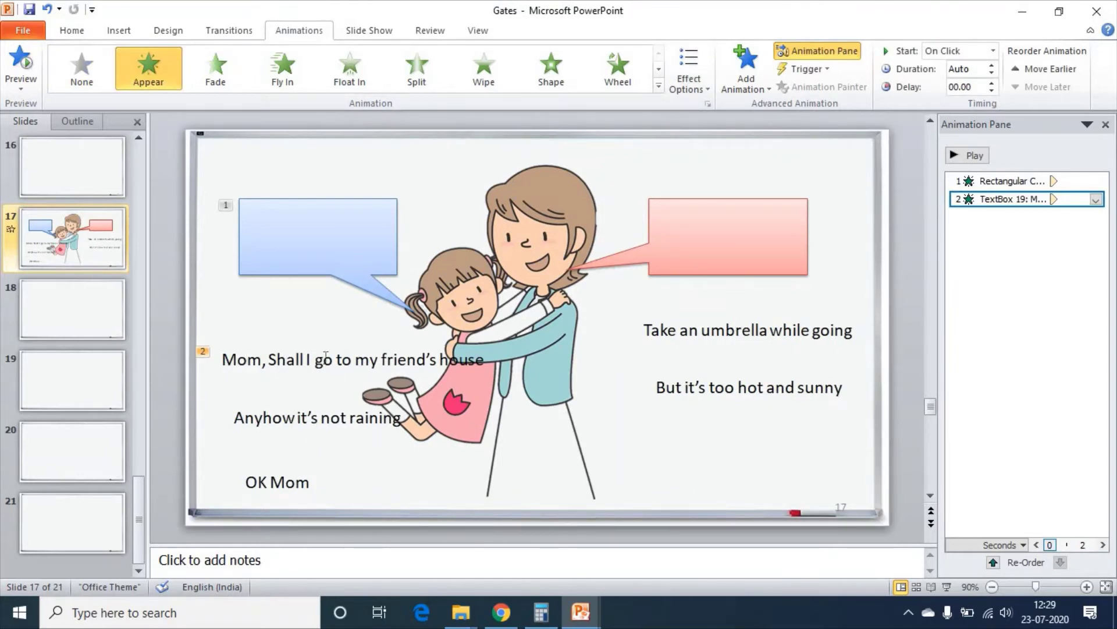
Preview slide 17 as a slide show, revealing the callout and first line
left_click(947, 585)
left_click(280, 208)
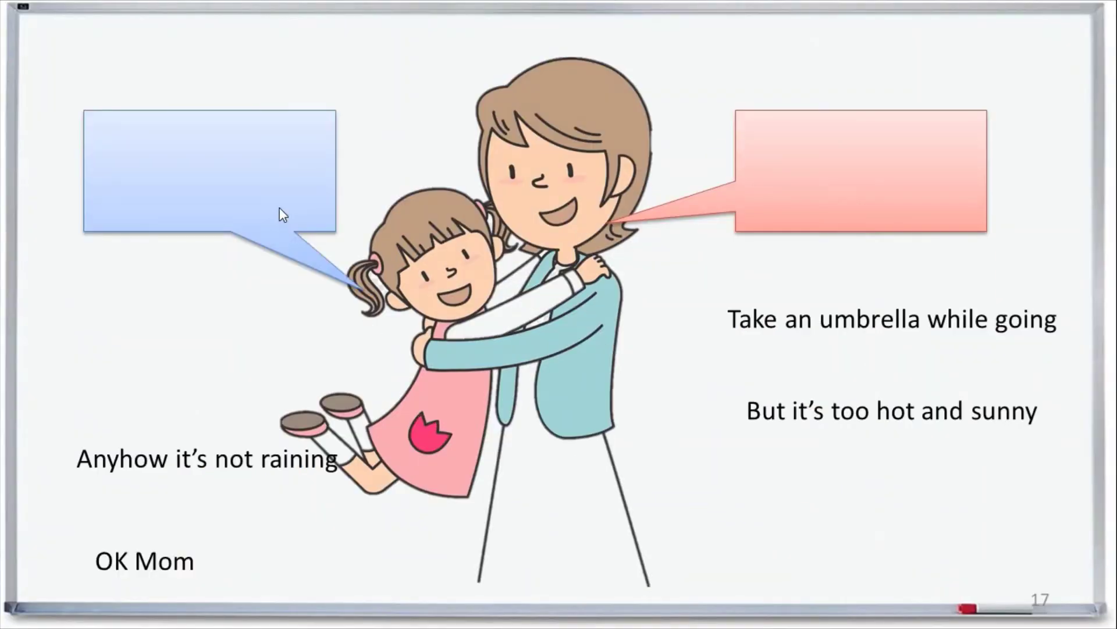
left_click(408, 393)
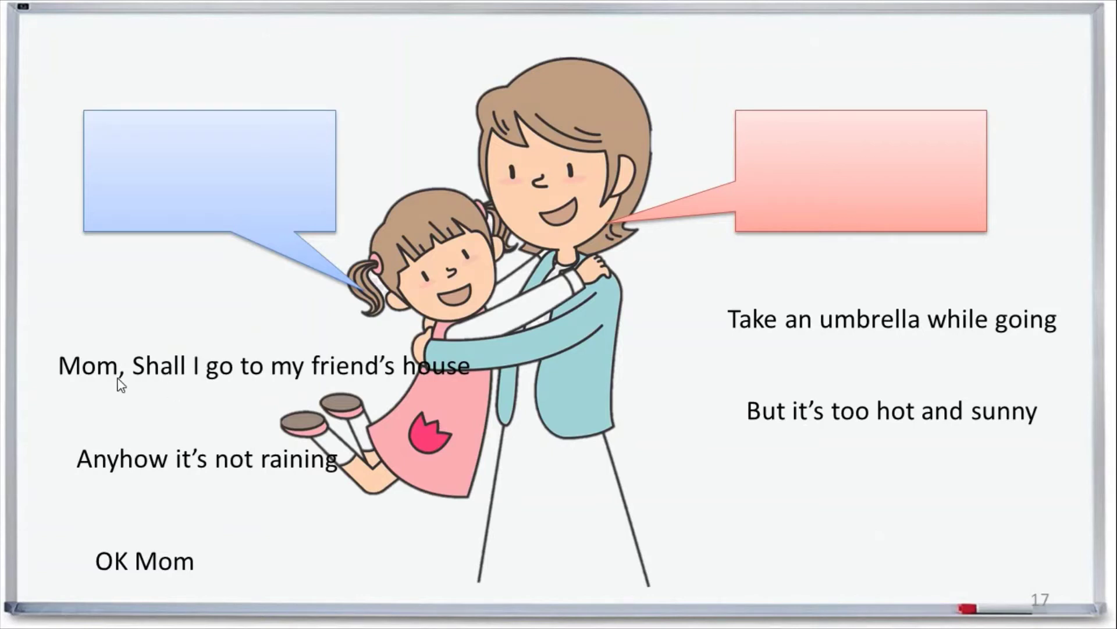
key("Escape")
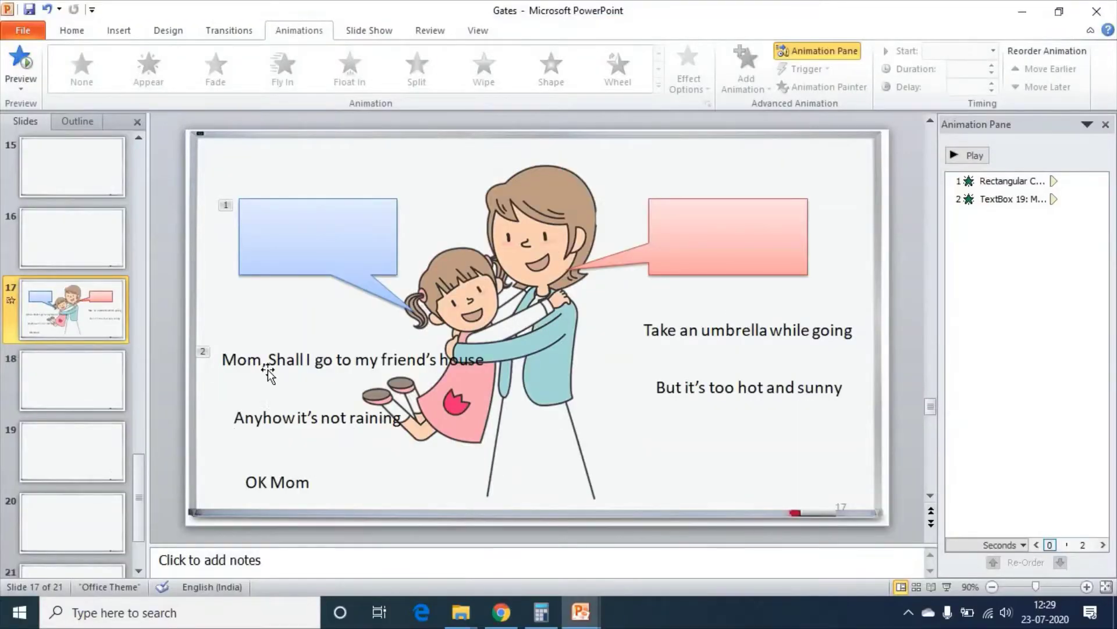
Open Effect Options for the first line's Appear animation
left_click(300, 359)
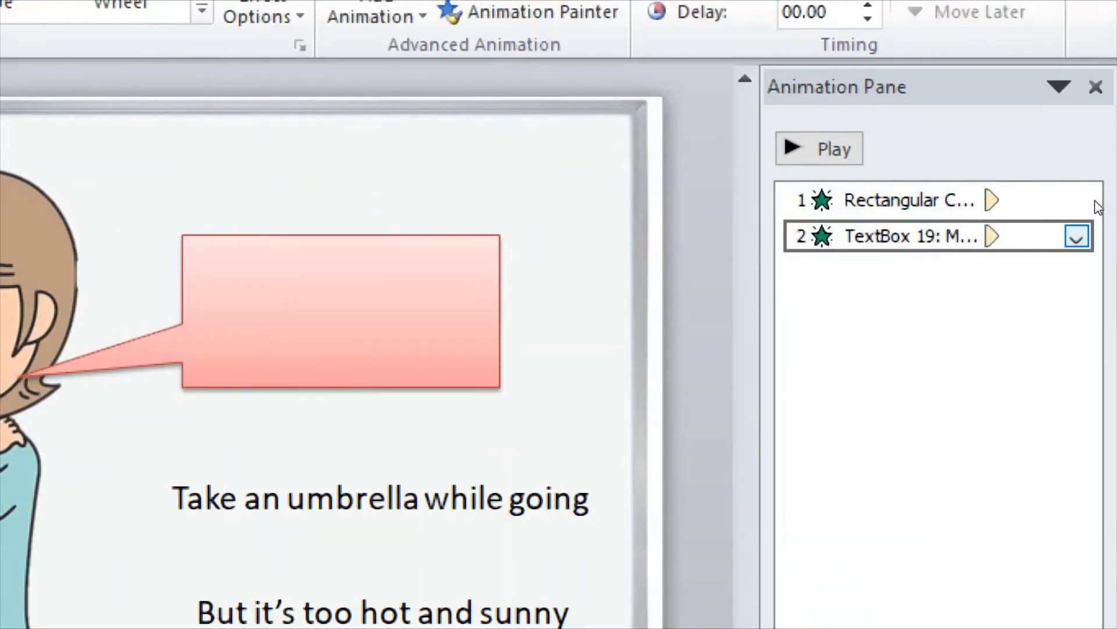
left_click(1097, 199)
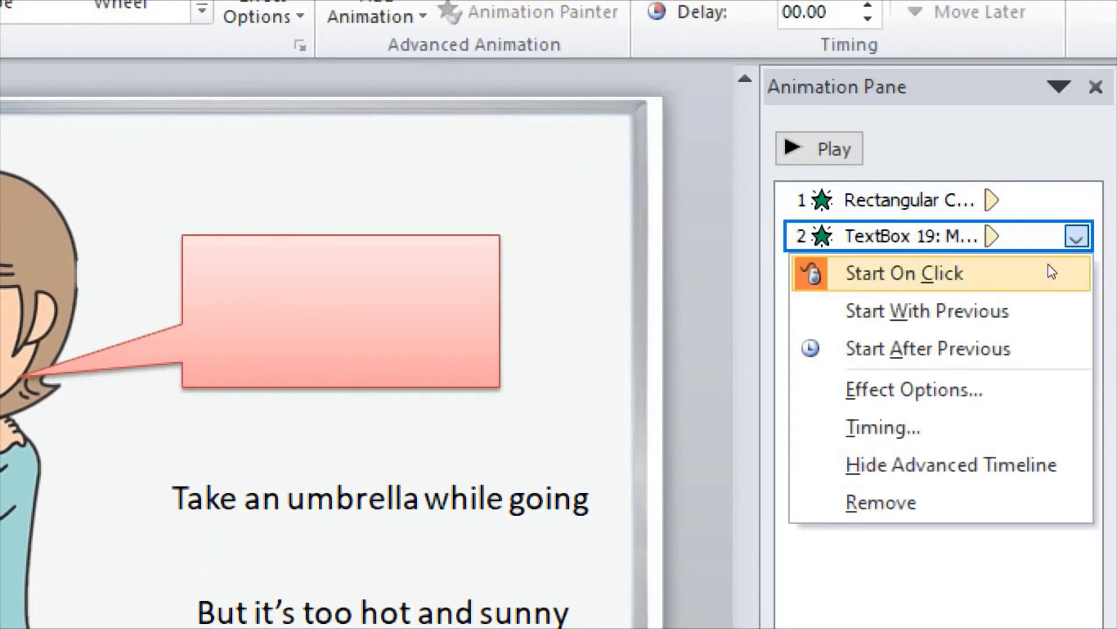
key("Down")
key("Down")
key("Down")
key("Return")
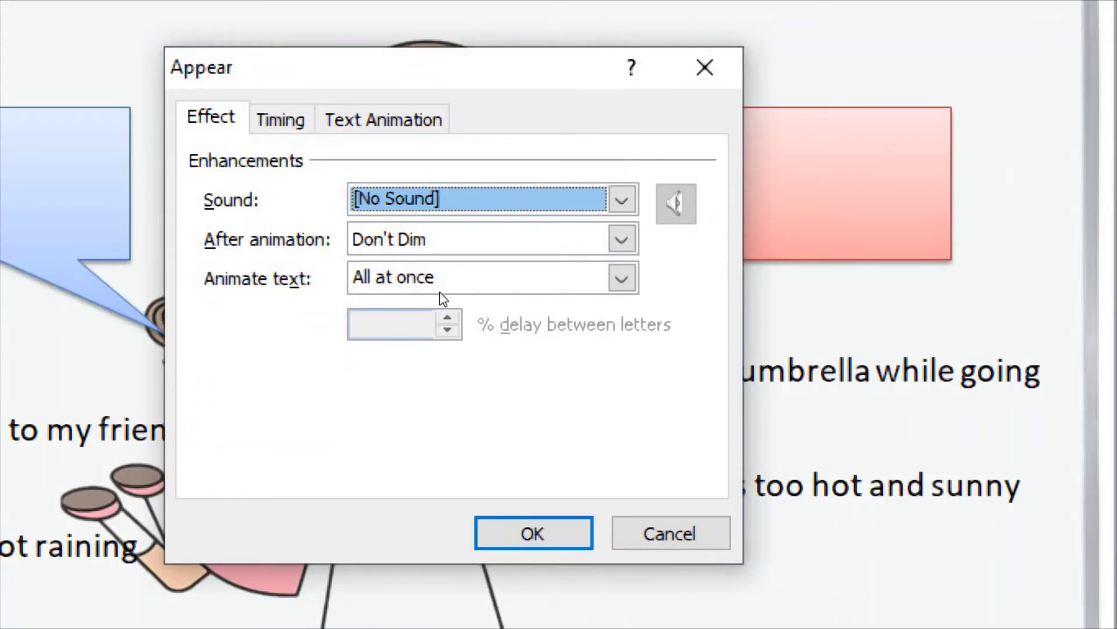
Set the first line to animate by letter with a 0.05-second delay, then preview slide 17
left_click(537, 293)
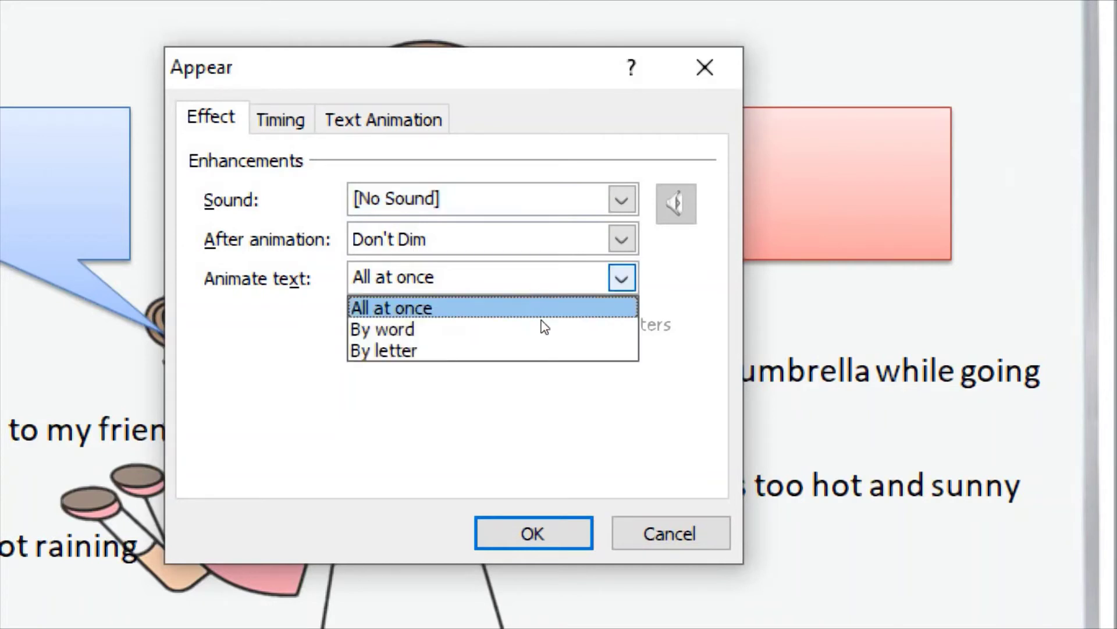
key("Down")
key("Down")
key("Return")
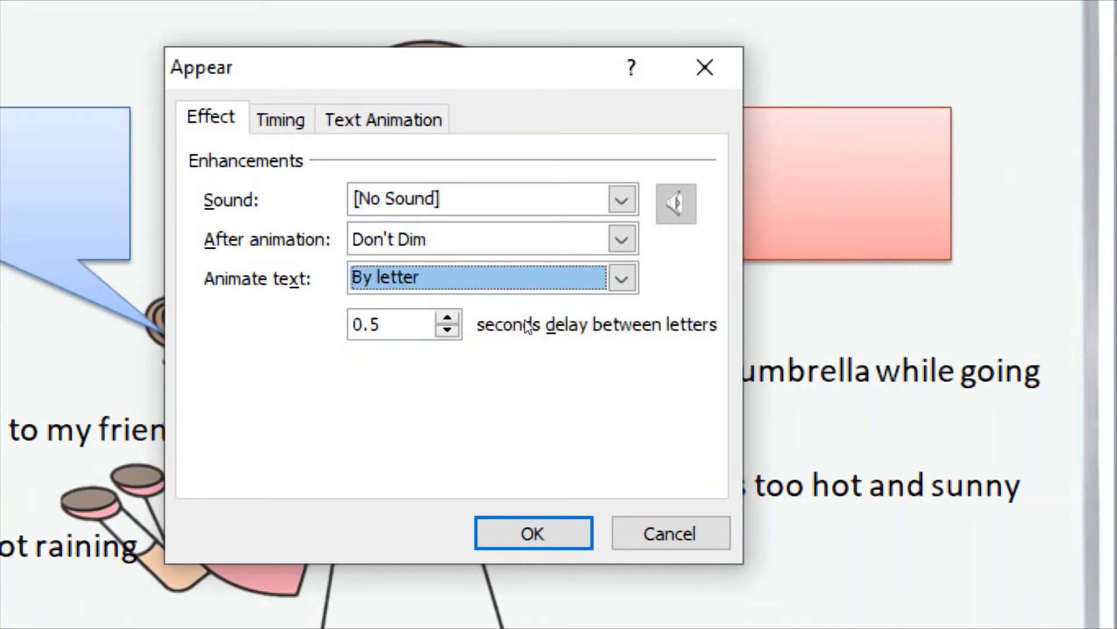
key("Tab")
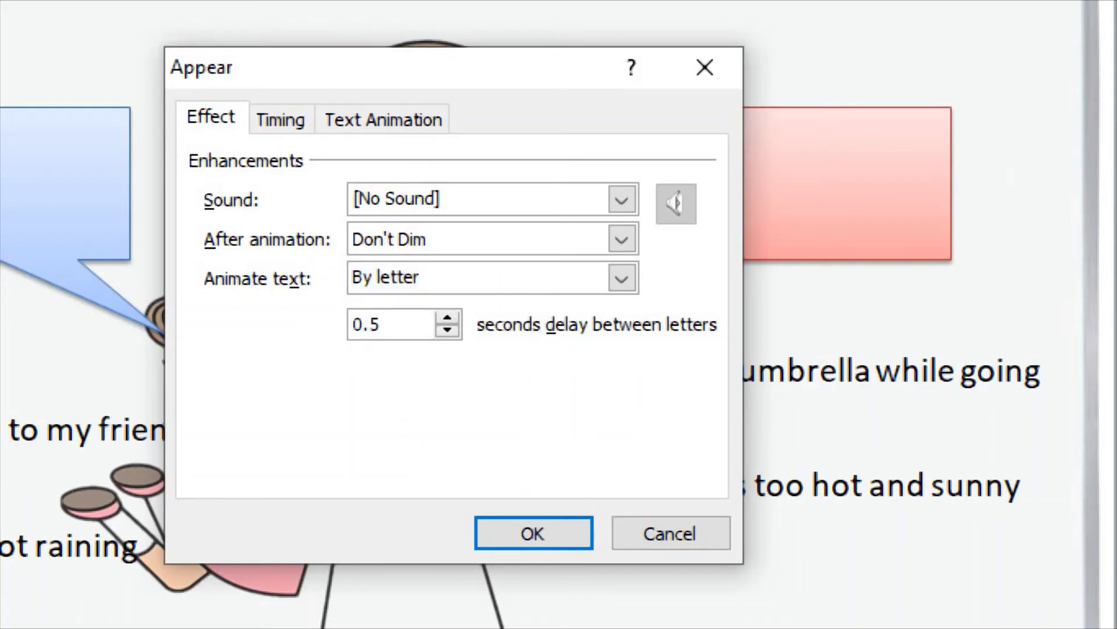
type("0")
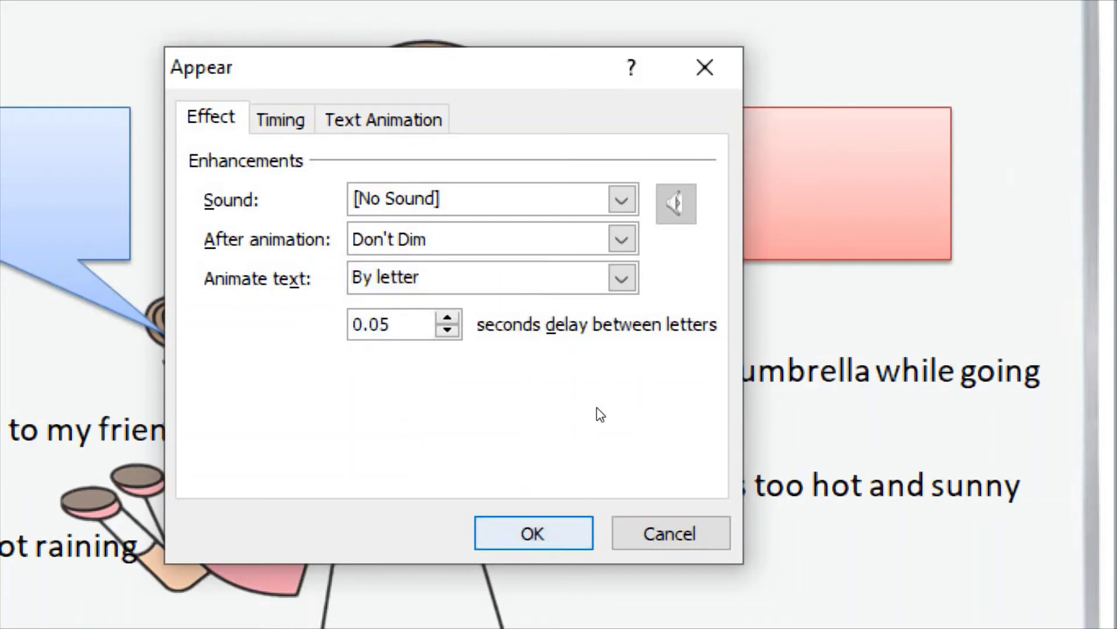
key("Return")
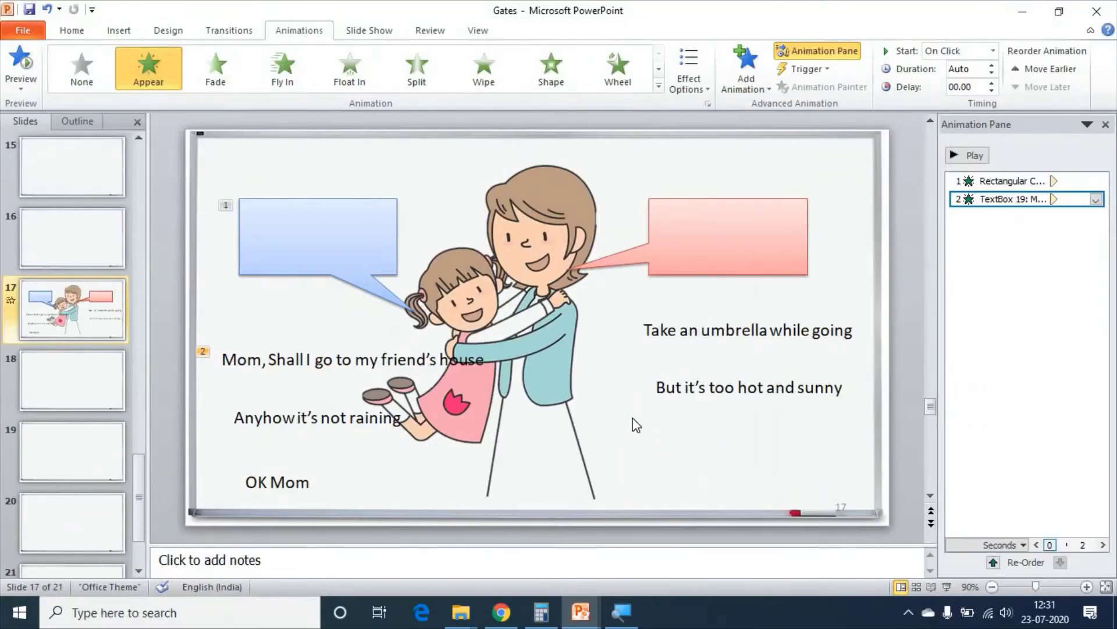
left_click(946, 586)
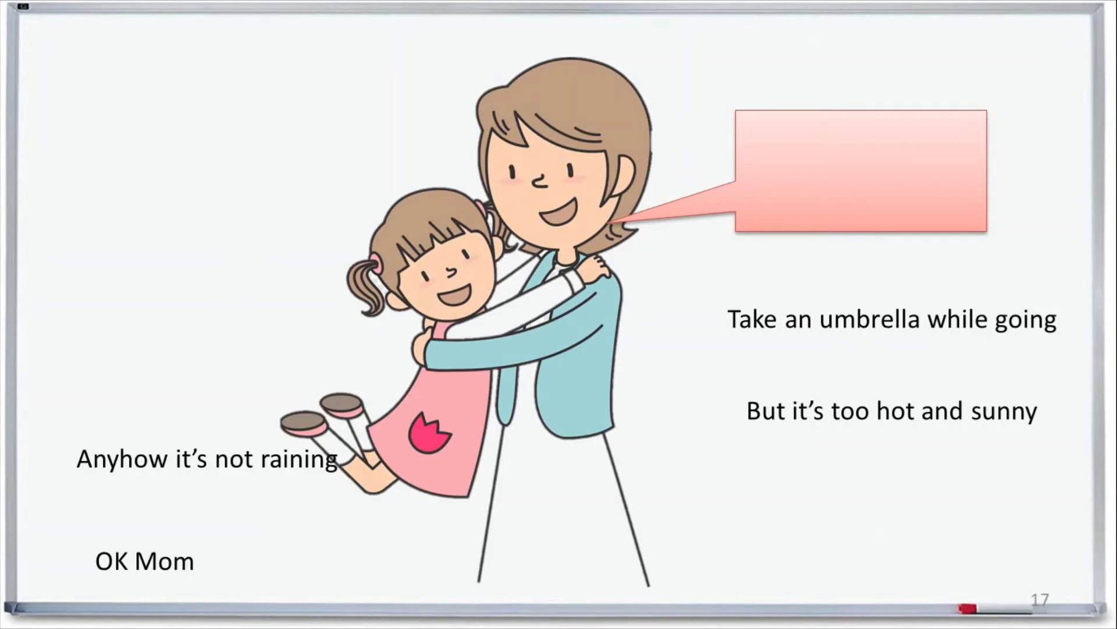
key("Right")
key("Right")
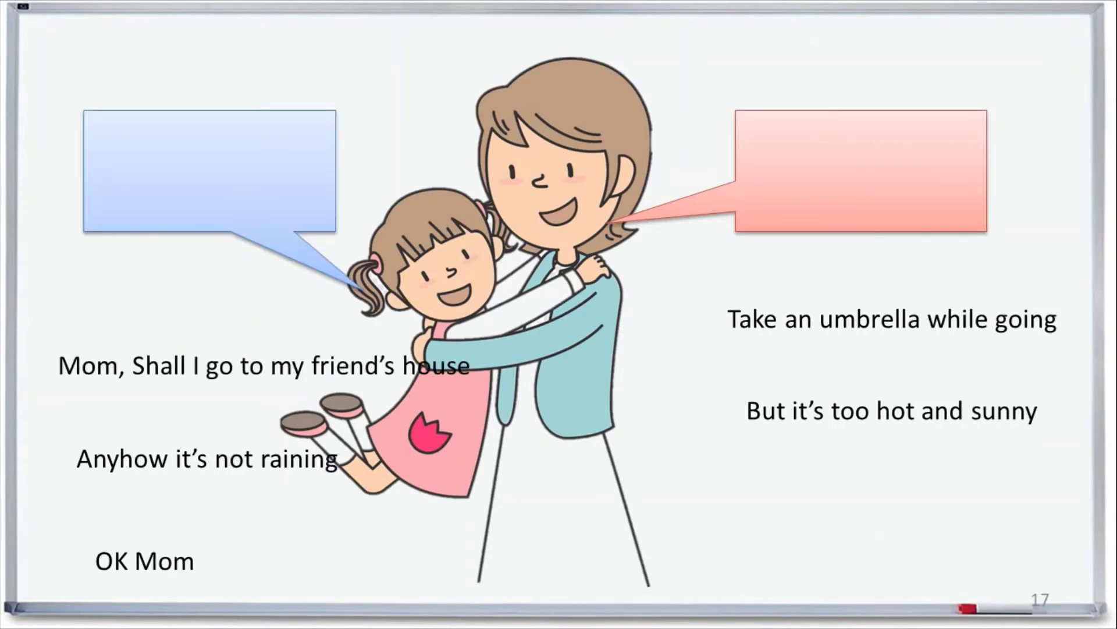
key("Escape")
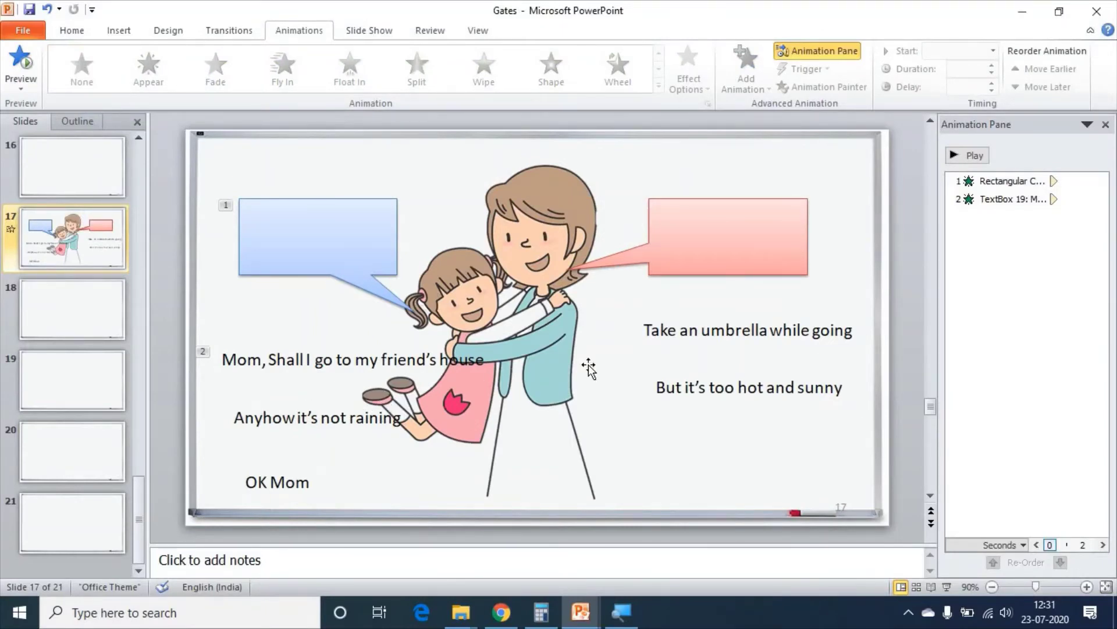
left_click(699, 250)
Add Appear to the pink callout, then select dialogue animations 4 to 7 and open their menu
left_click(151, 66)
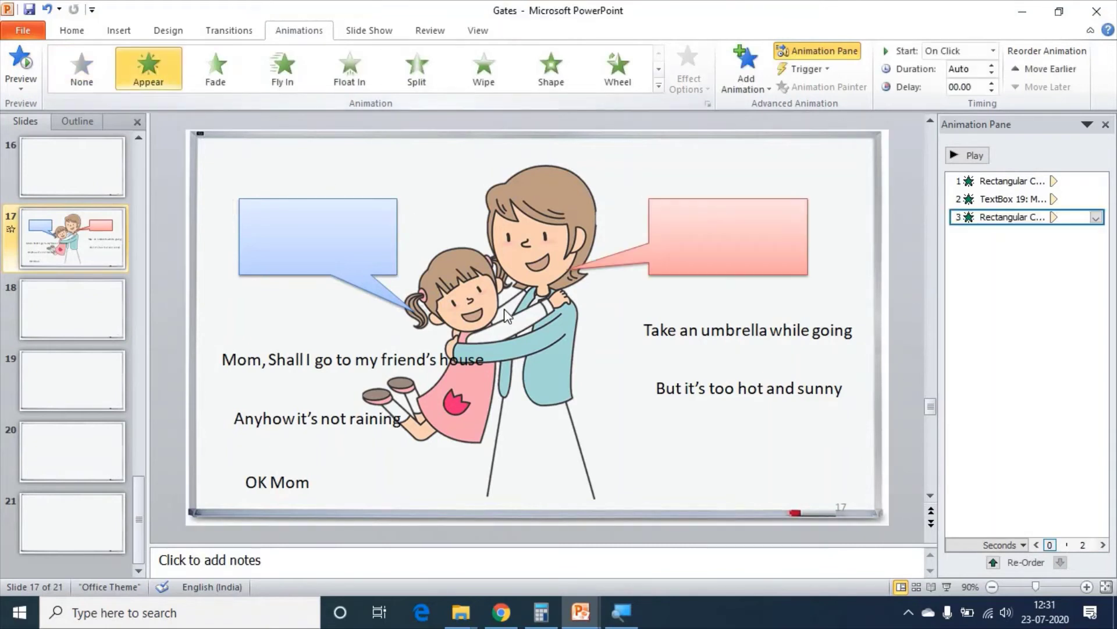
left_click(700, 331)
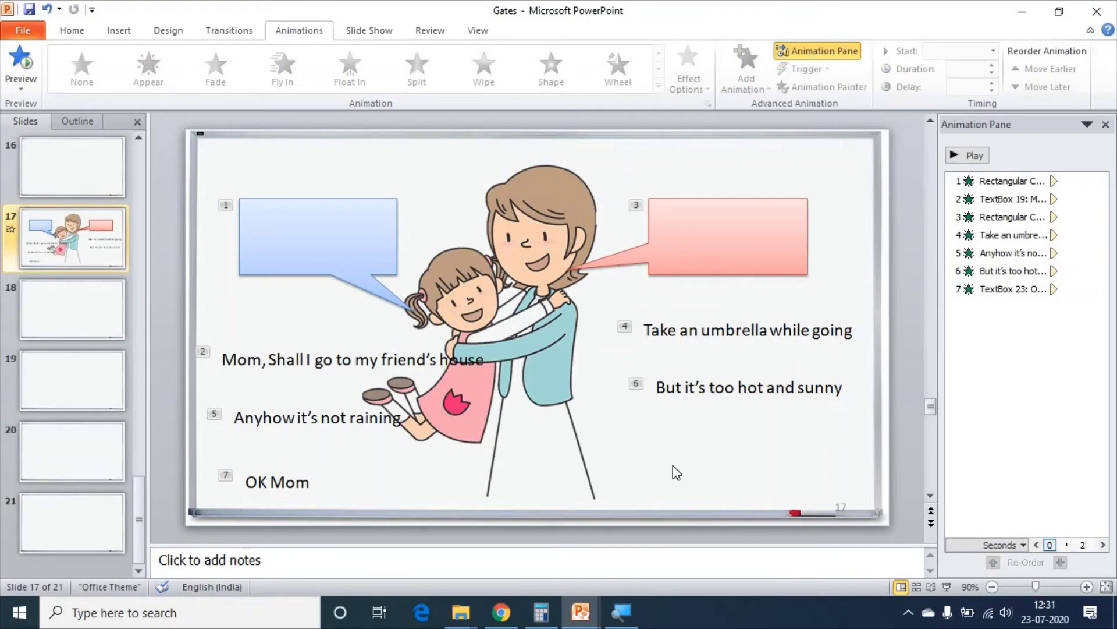
left_click(1028, 236)
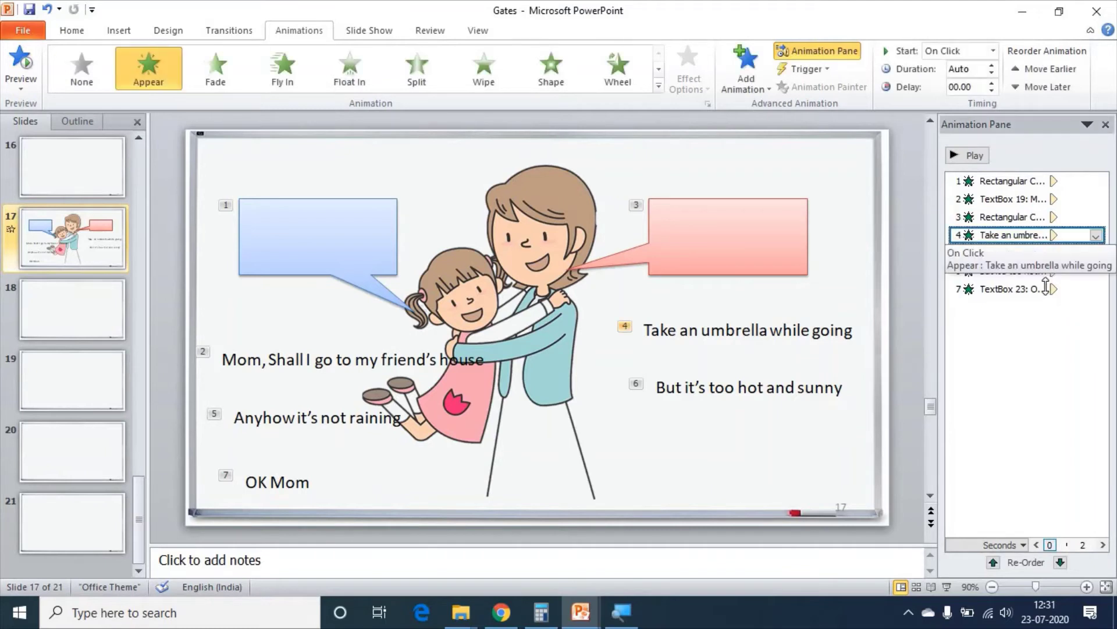
left_click(1081, 286, "shift")
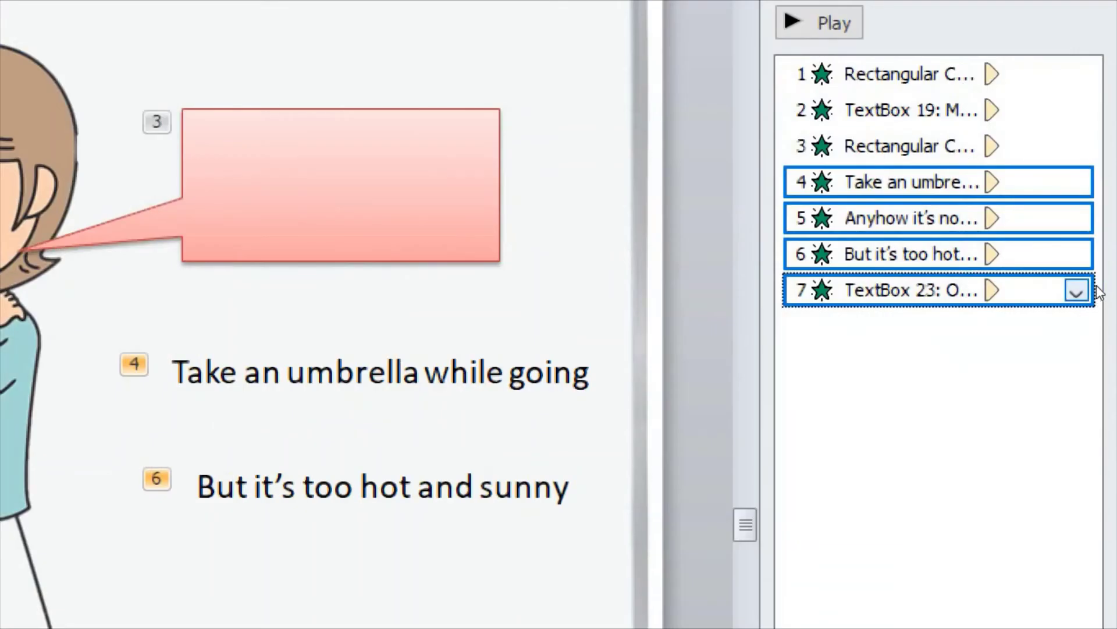
left_click(1096, 289)
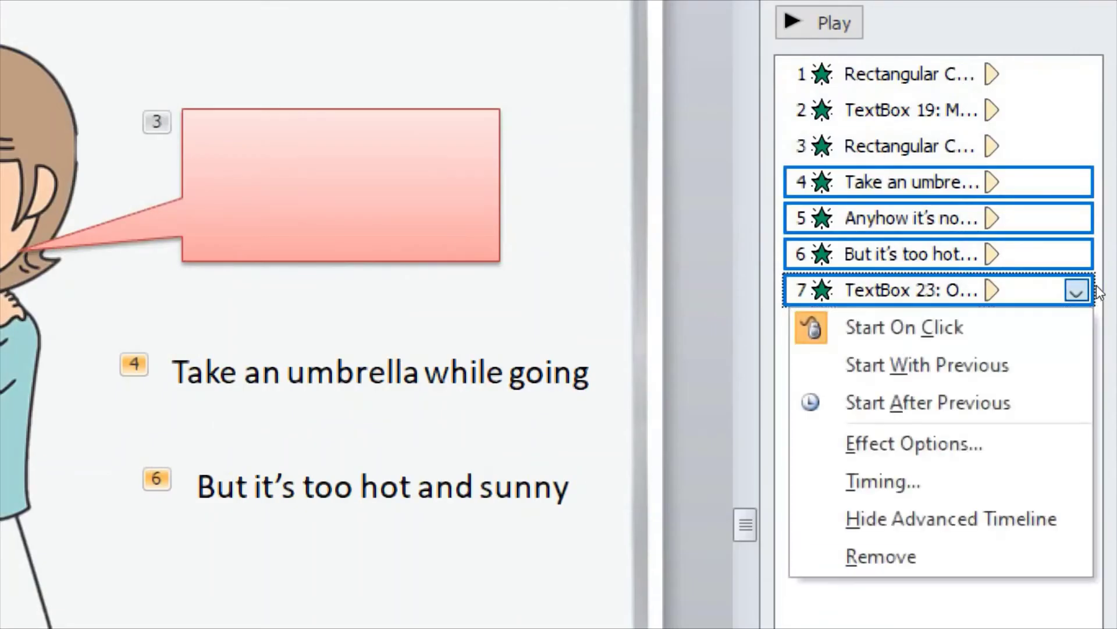
Set animations 4–7 to animate by letter with a 0.05-second delay, then preview the show
key("Return")
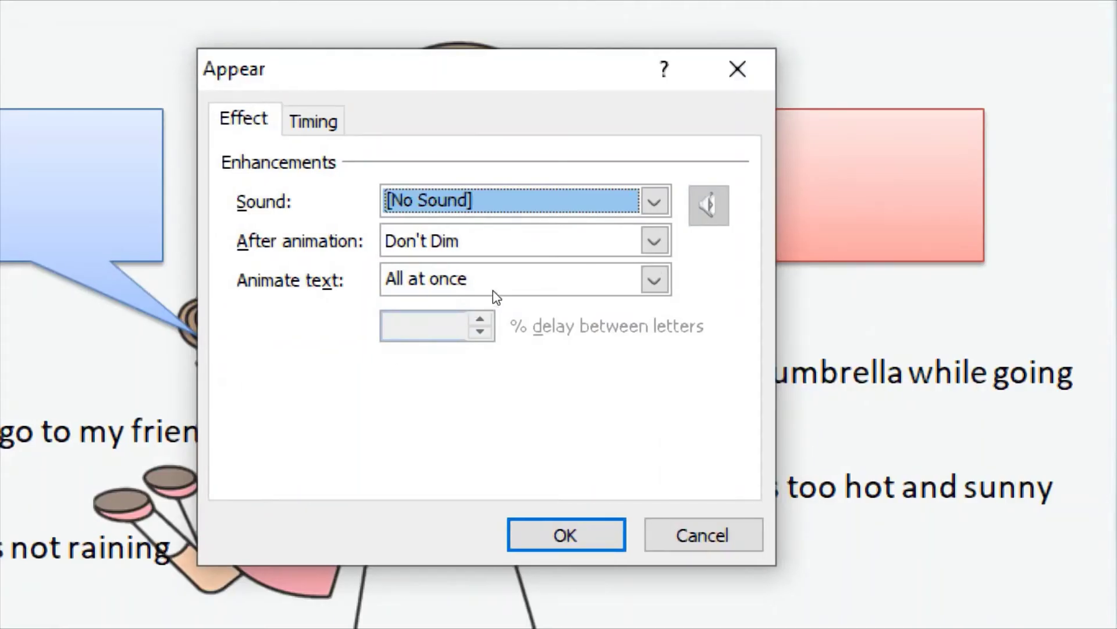
left_click(536, 285)
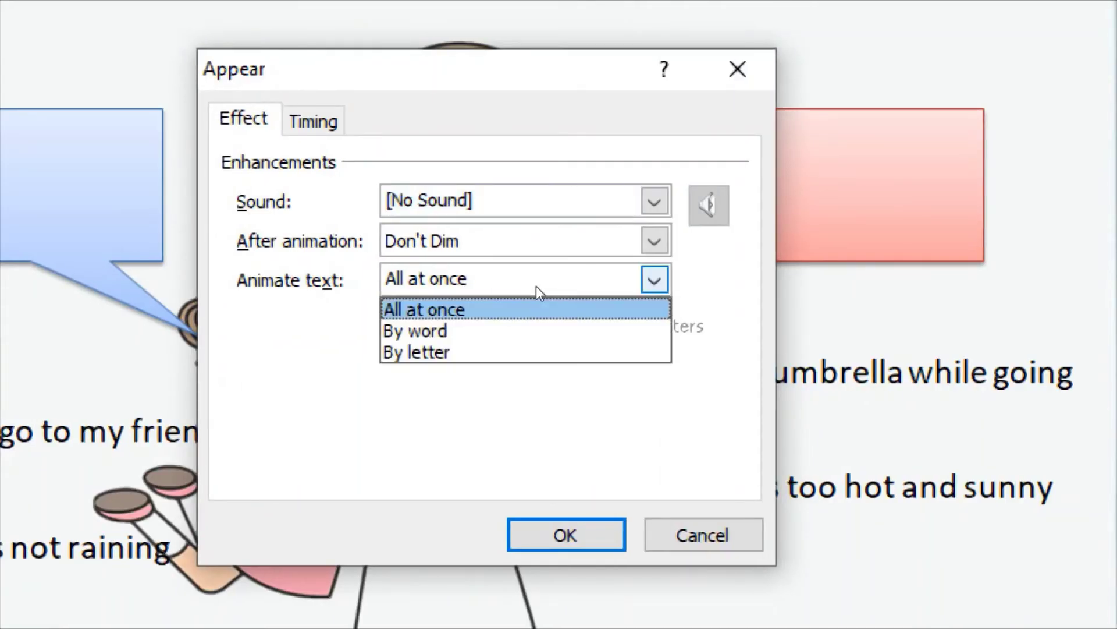
key("Return")
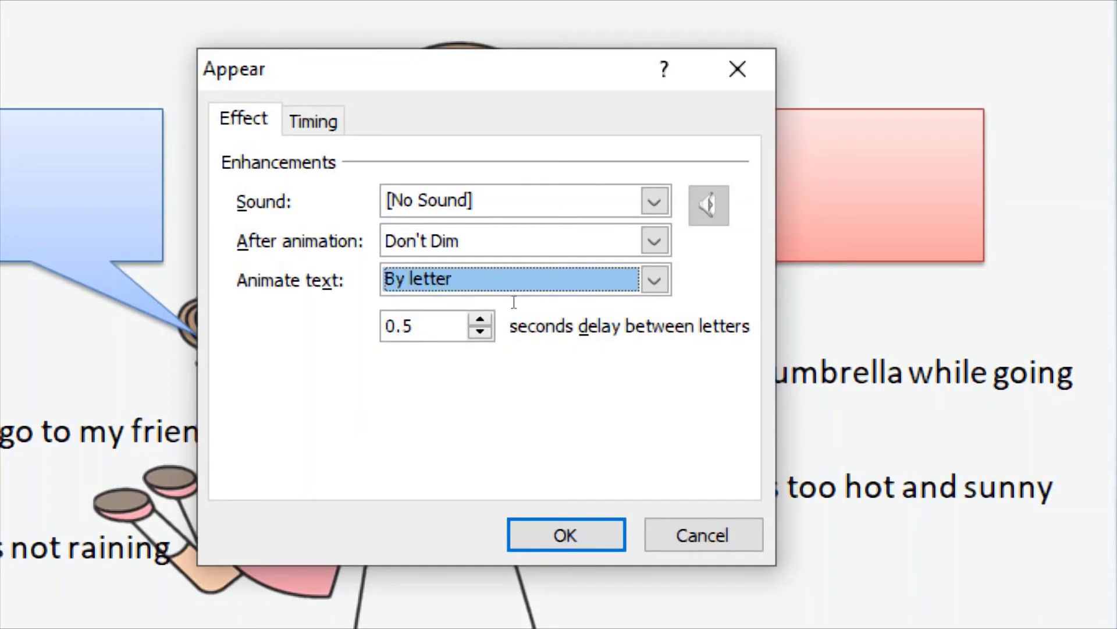
key("Tab")
key("Right")
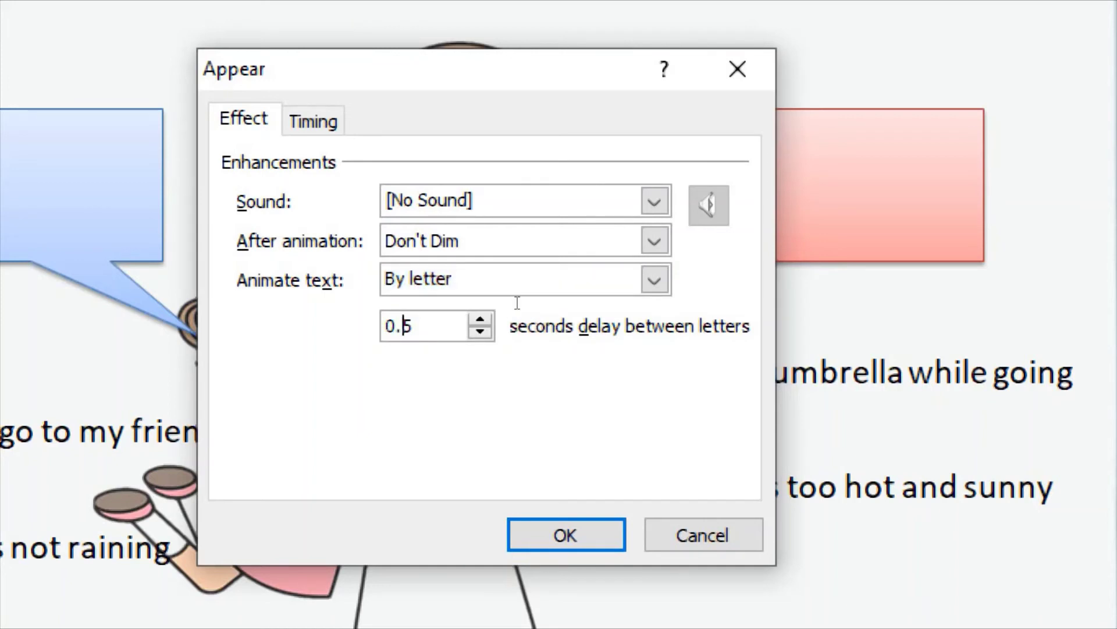
type("0")
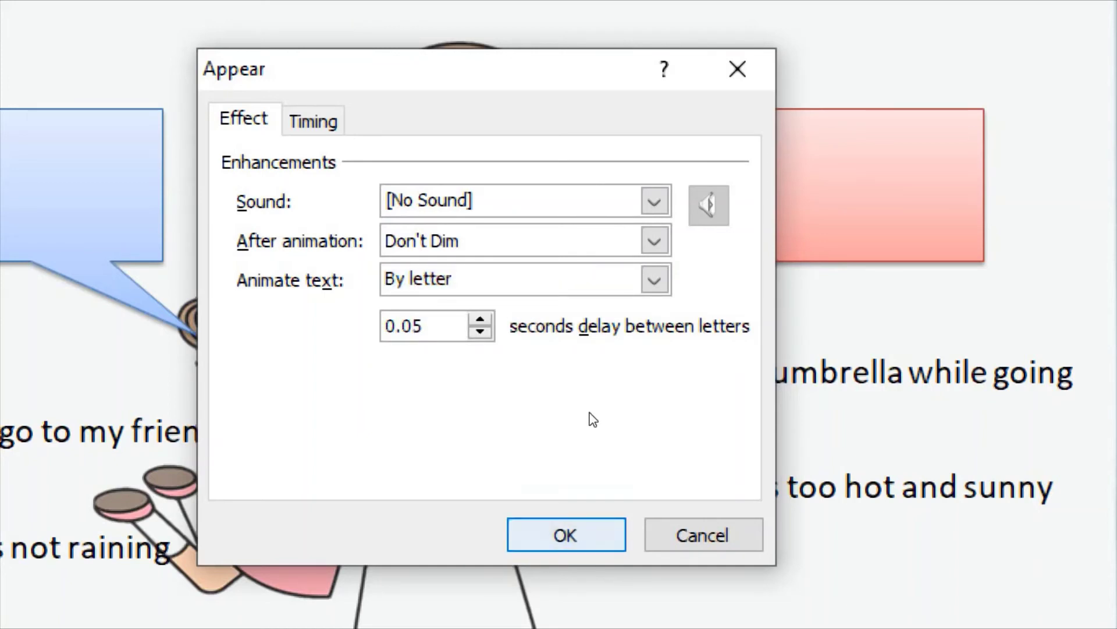
key("Return")
left_click(948, 585)
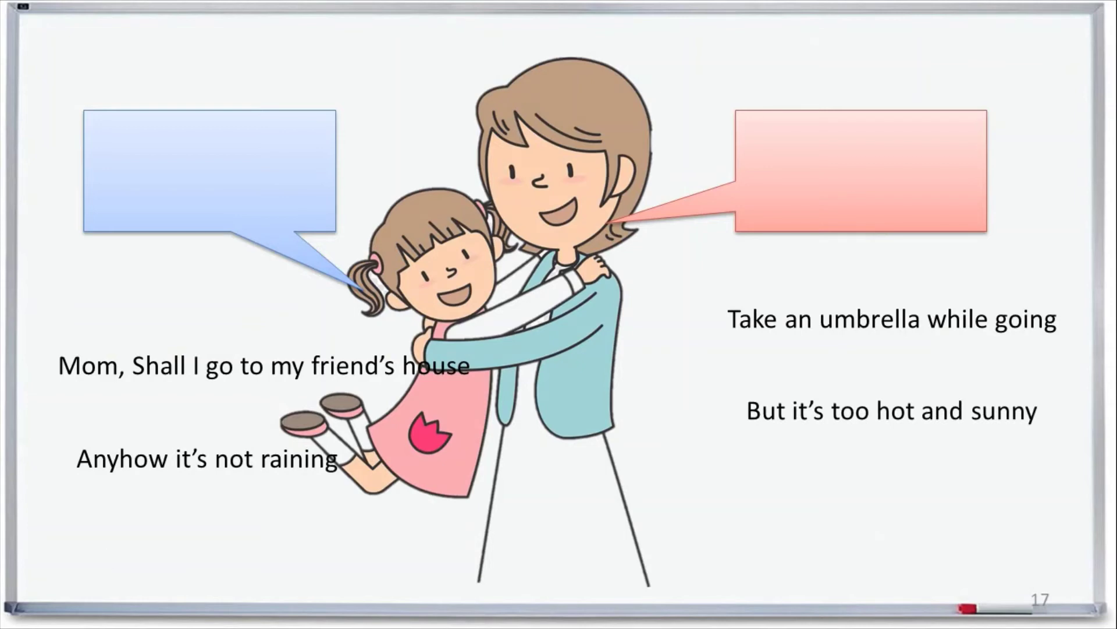
key("Escape")
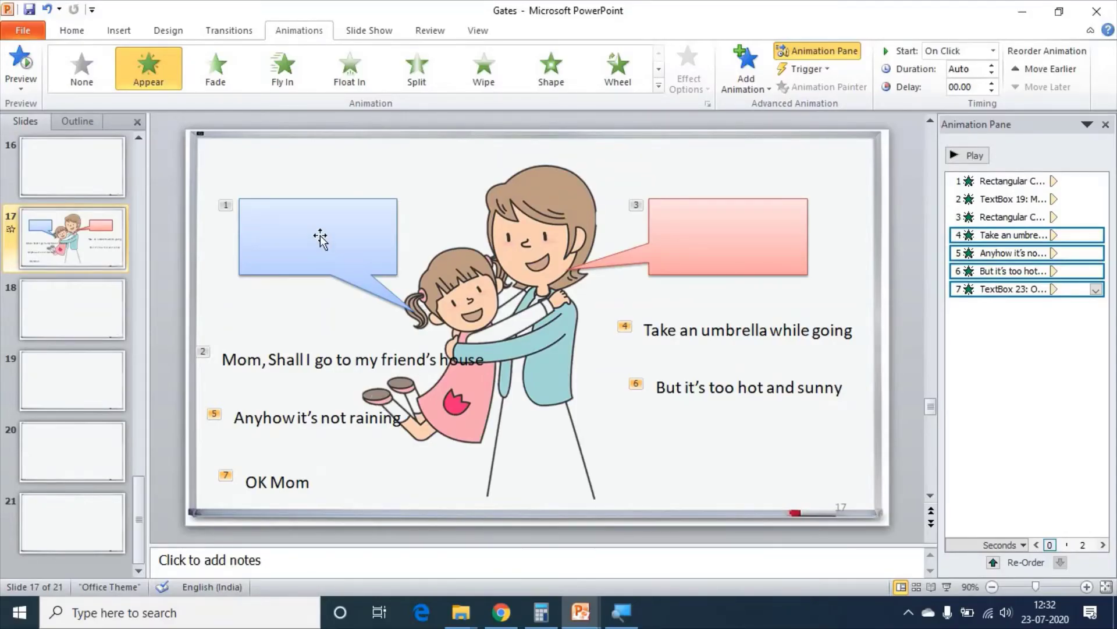
Fit the centred question inside the blue callout, then move the Anyhow and umbrella lines onto their callouts
left_click_drag(265, 364, 319, 202)
left_click_drag(527, 223, 379, 224)
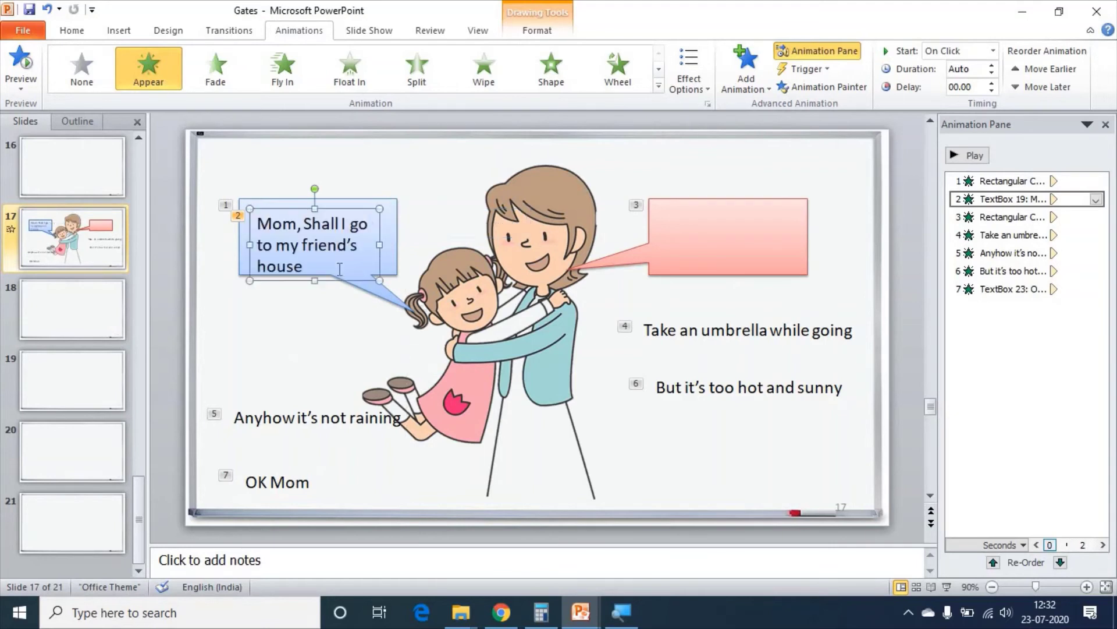
triple_click(313, 232)
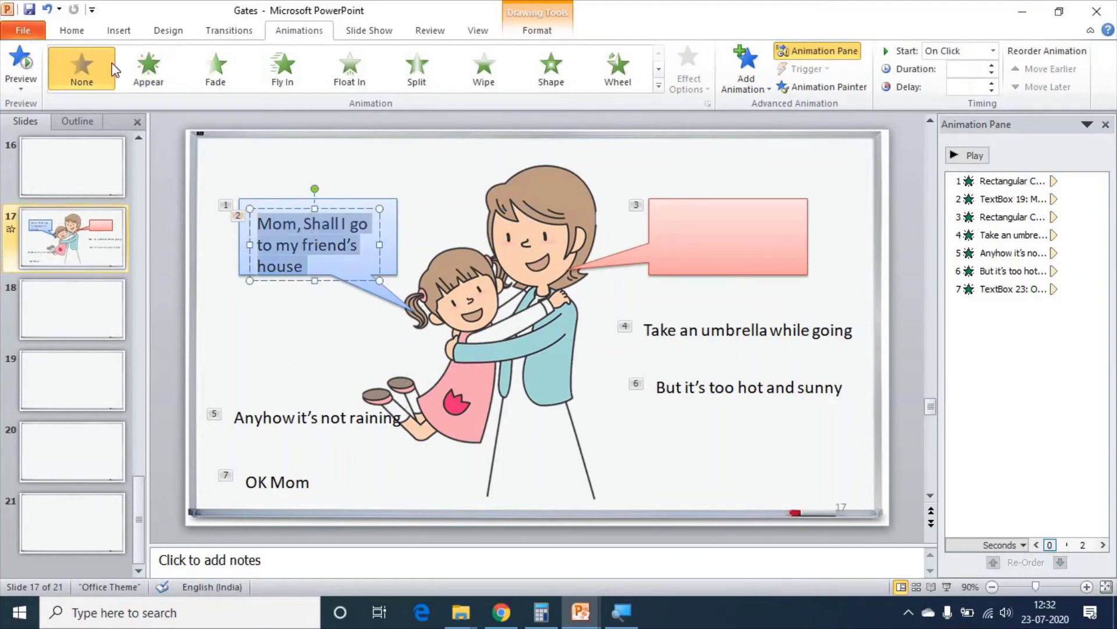
left_click(68, 38)
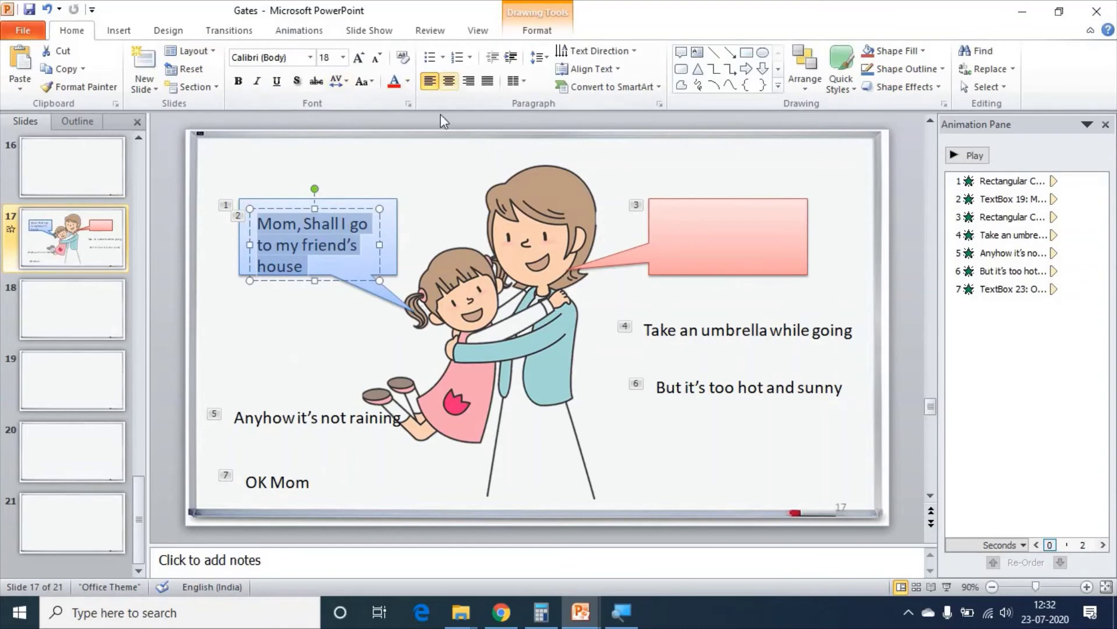
left_click(449, 81)
left_click_drag(281, 407, 301, 216)
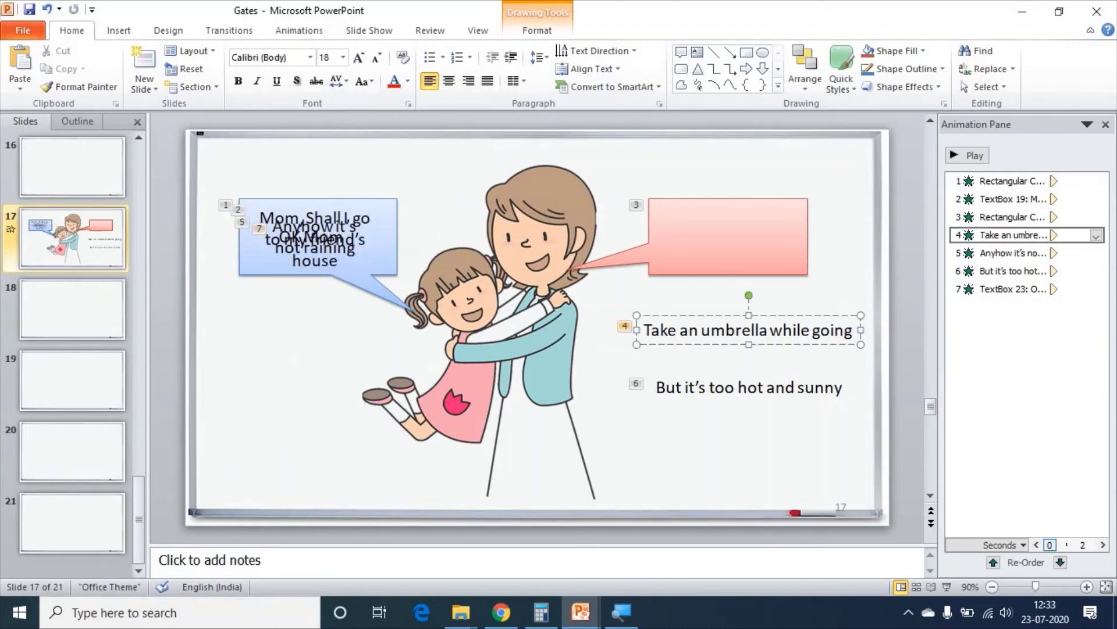
left_click_drag(710, 316, 737, 221)
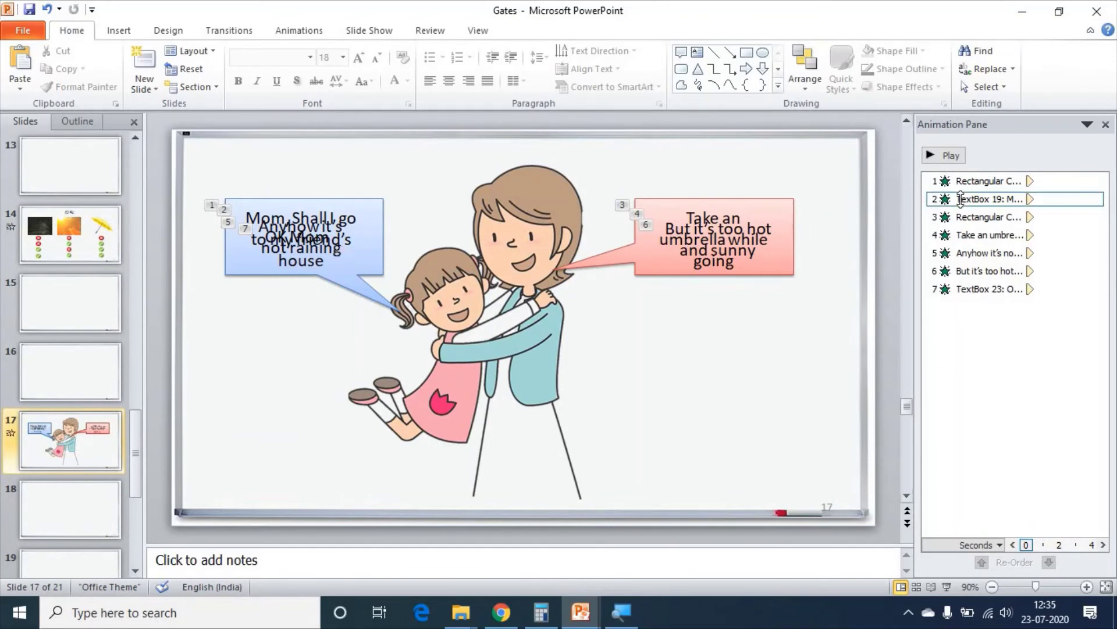
Add a Disappear exit to the question line and move it to step 5, then select the umbrella line
left_click(1000, 201)
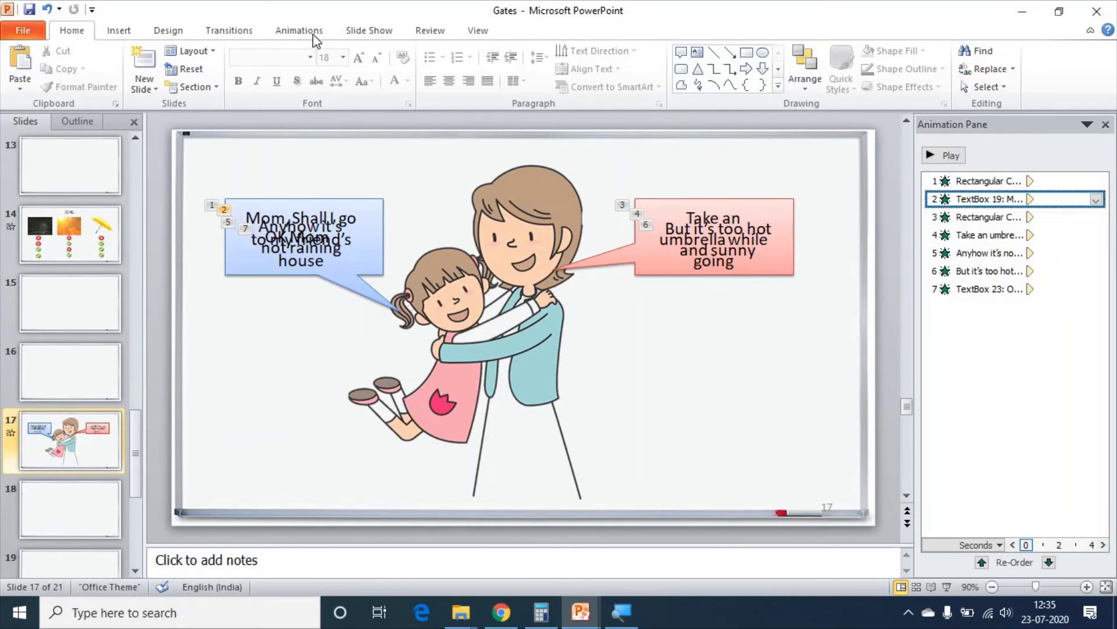
left_click(276, 32)
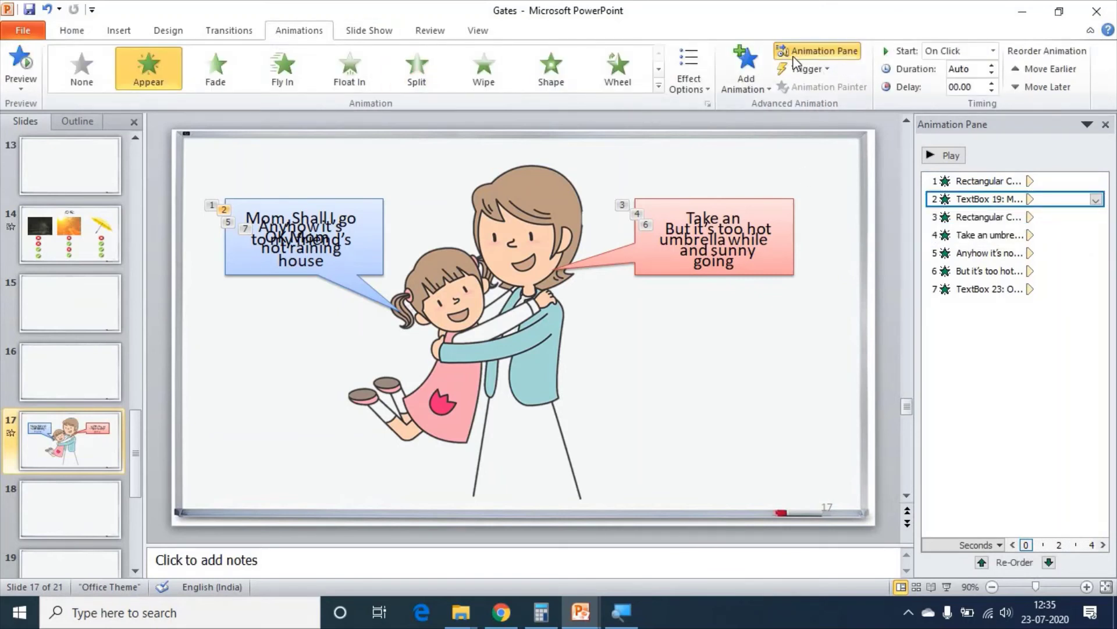
left_click(753, 82)
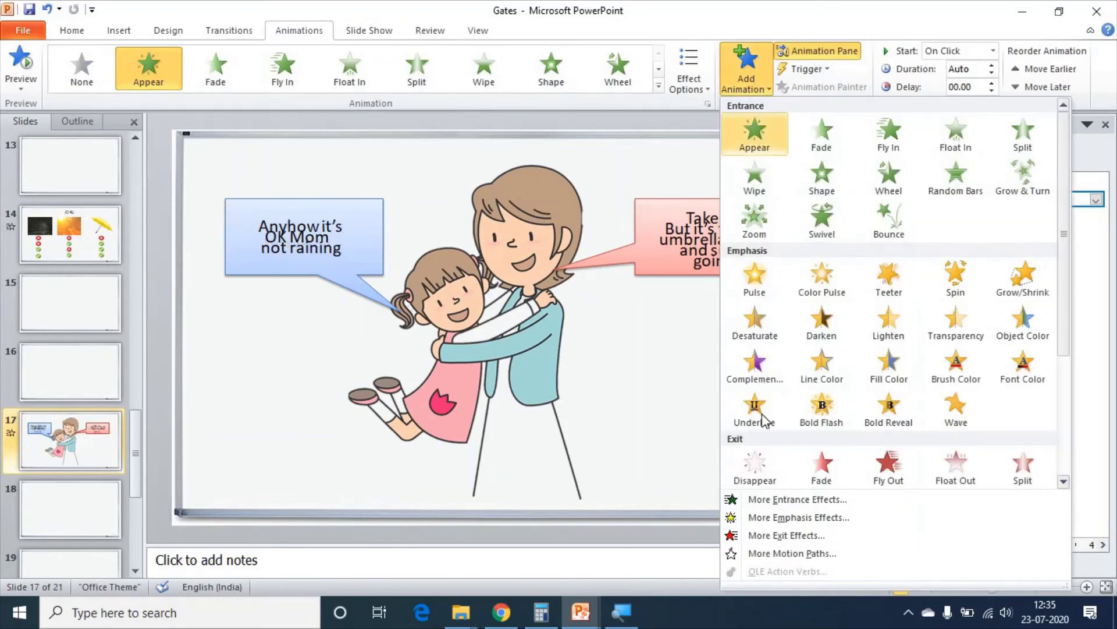
left_click(754, 469)
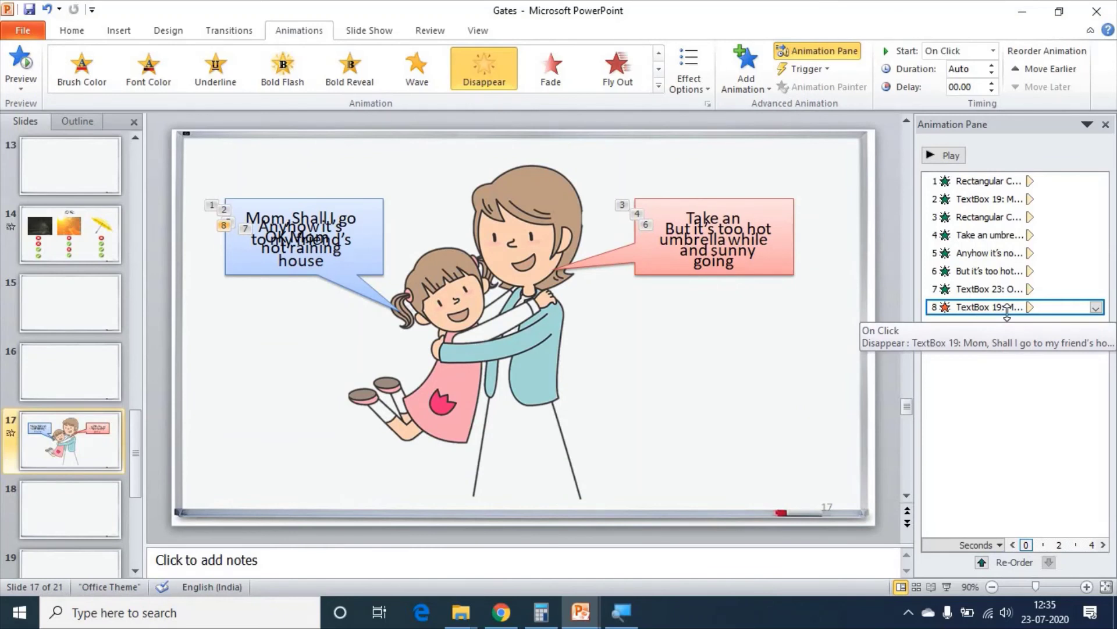
left_click_drag(1007, 313, 1002, 252)
key("Down")
key("Down")
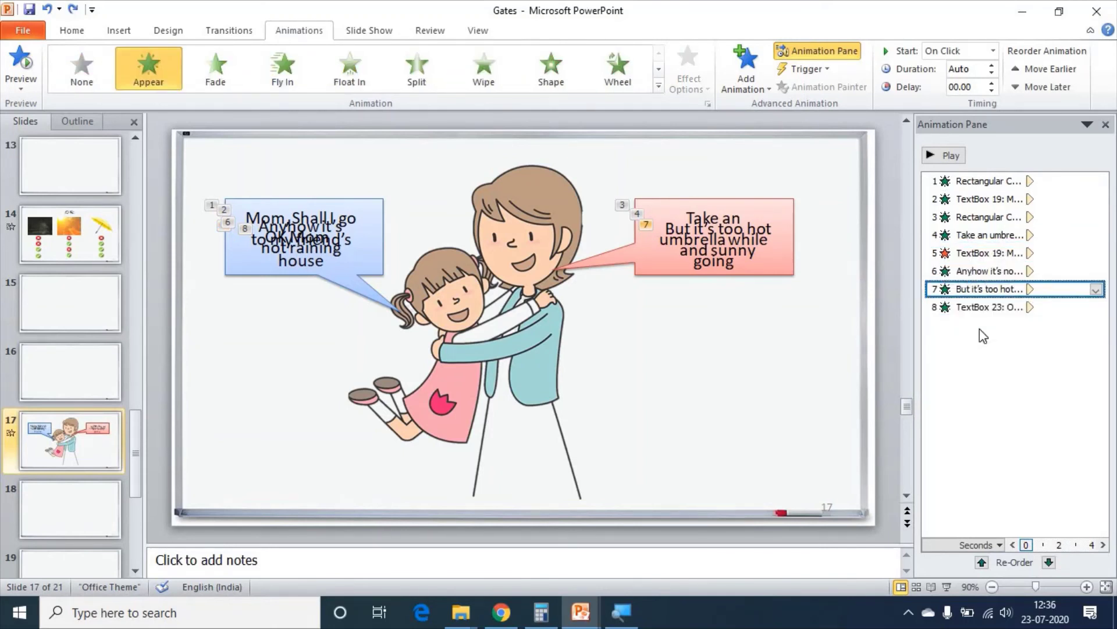
left_click(993, 236)
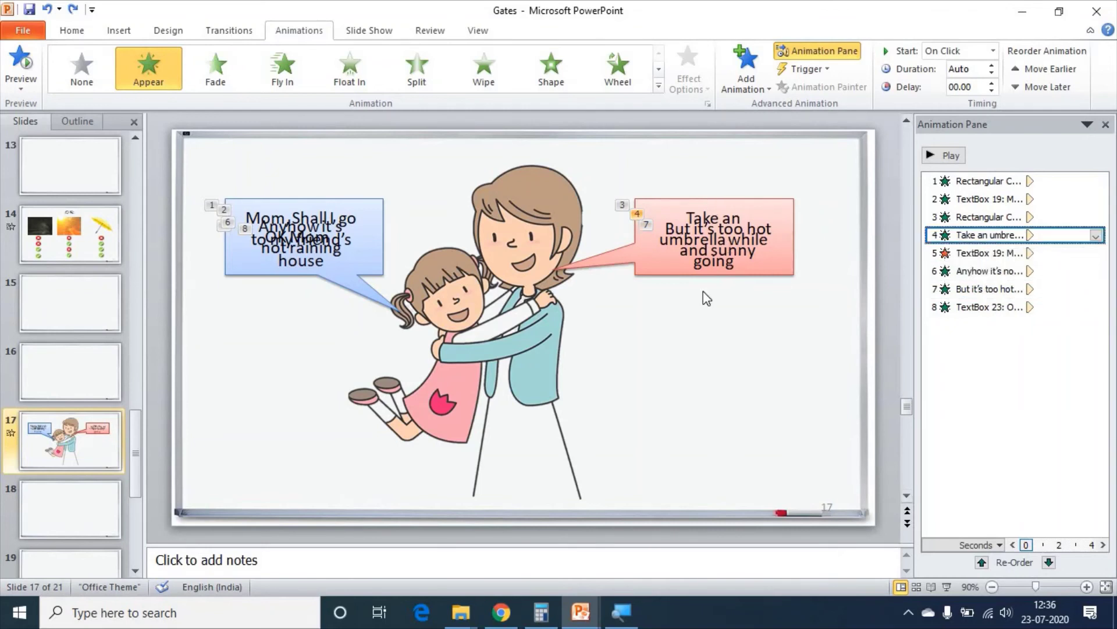
left_click(745, 79)
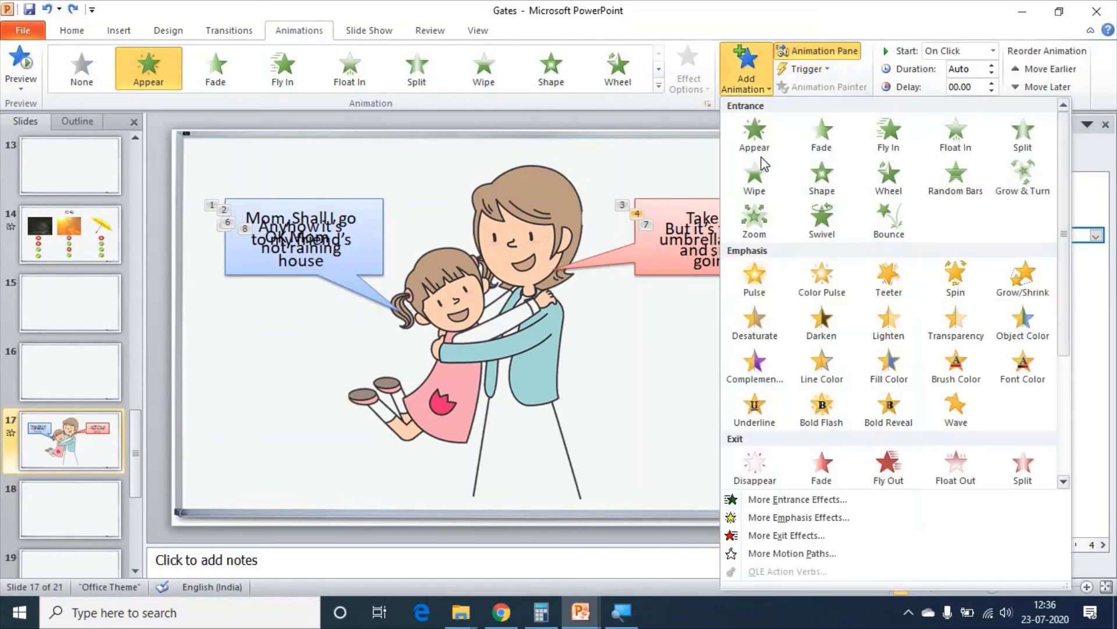
Give the umbrella line a Disappear exit after the Anyhow line, and add Disappear to the Anyhow line
left_click(762, 483)
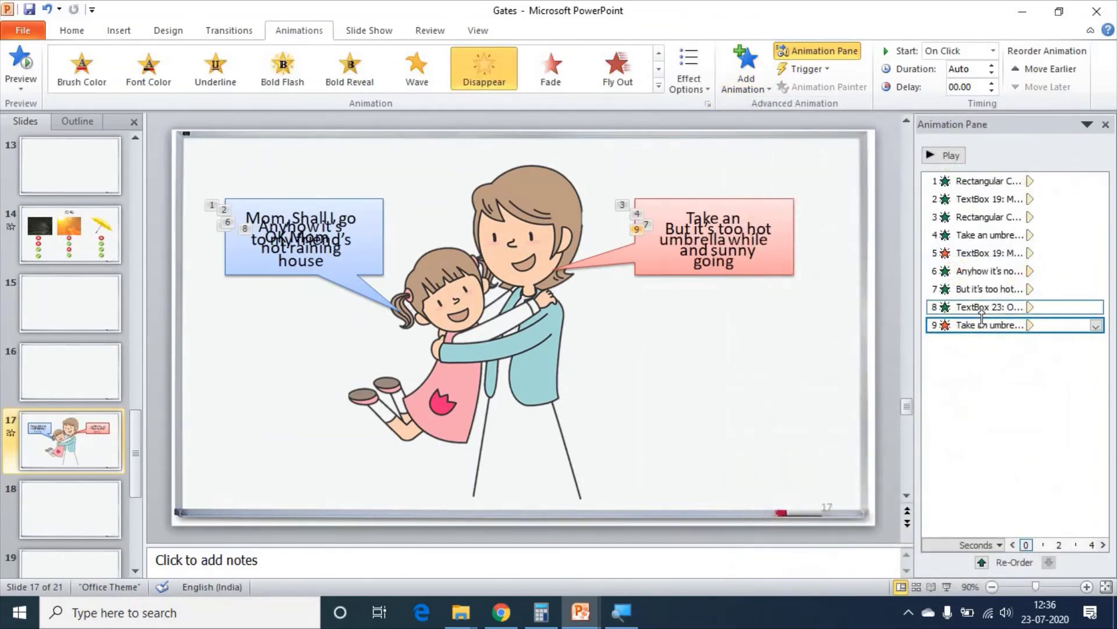
left_click_drag(982, 322, 993, 284)
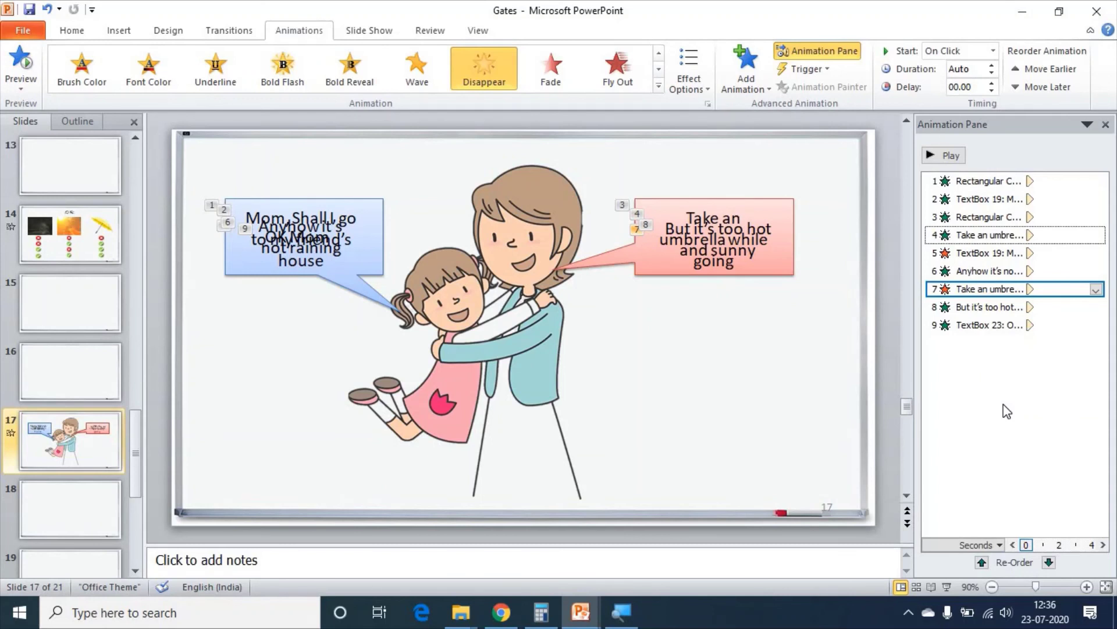
left_click(988, 271)
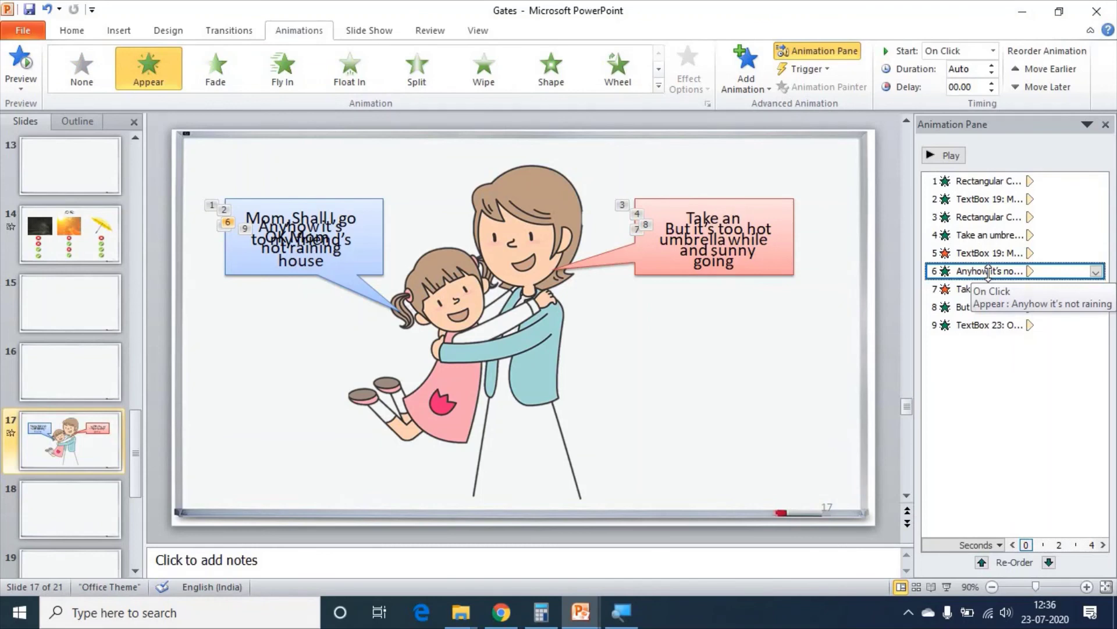
left_click(745, 90)
left_click(755, 465)
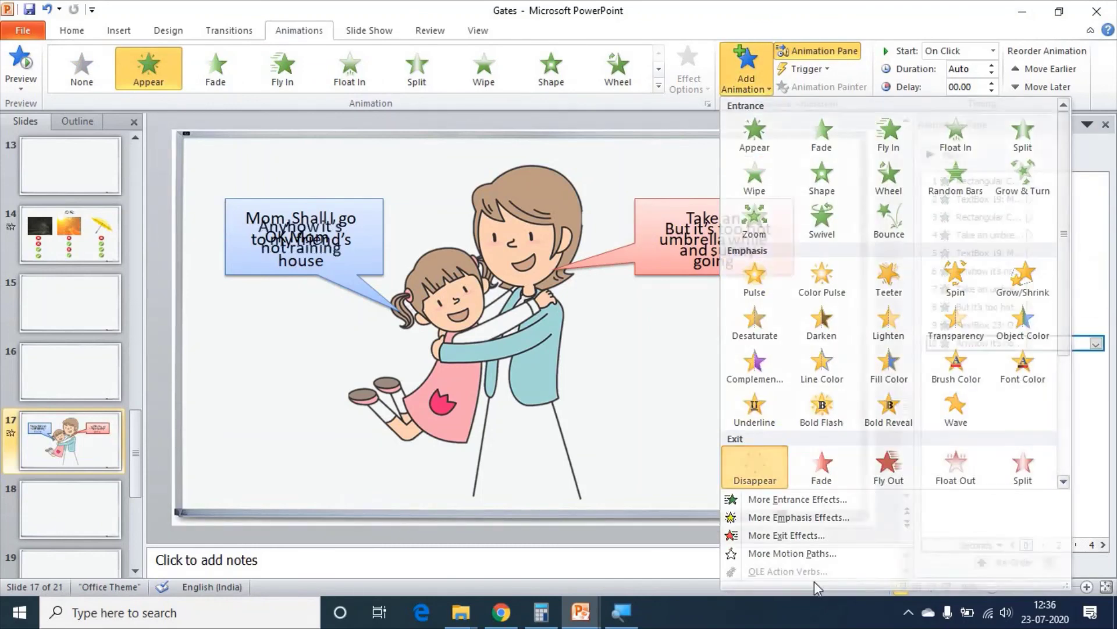